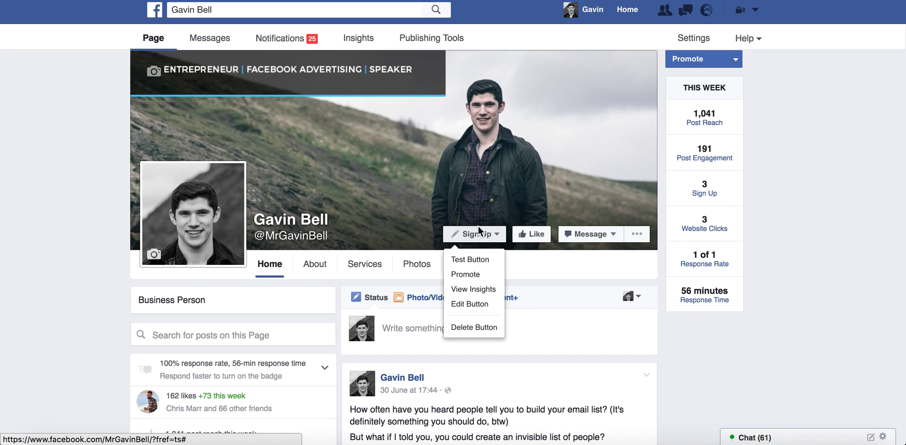
From the Facebook page's Promote options, go into Ads Manager for the Demo ad account.
double_click(806, 210)
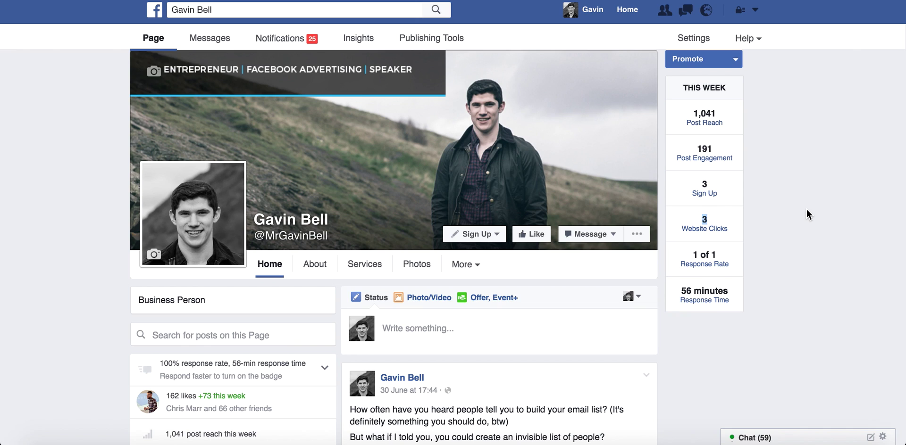
click(806, 209)
click(734, 59)
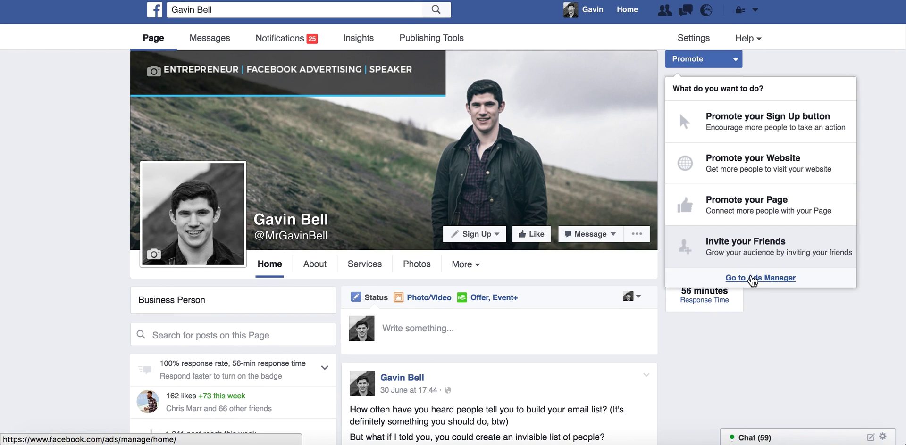
click(752, 279)
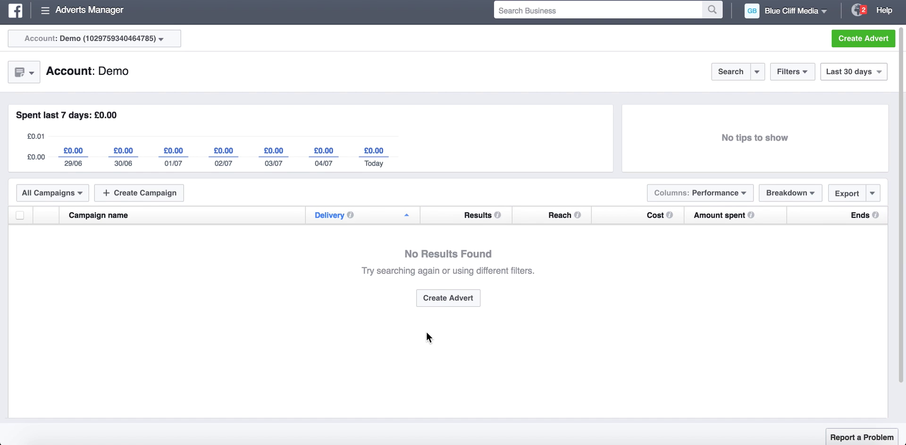
Look through the full Ads Manager tools menu, close it, and start a new advert.
click(45, 10)
click(108, 216)
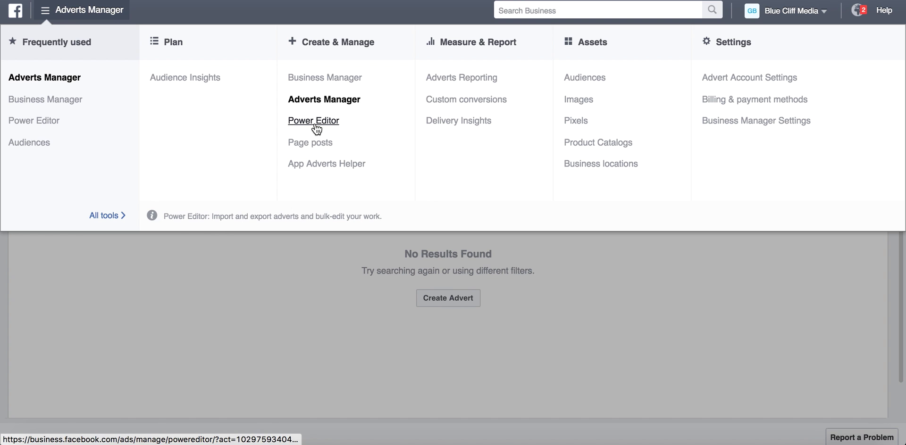
click(97, 17)
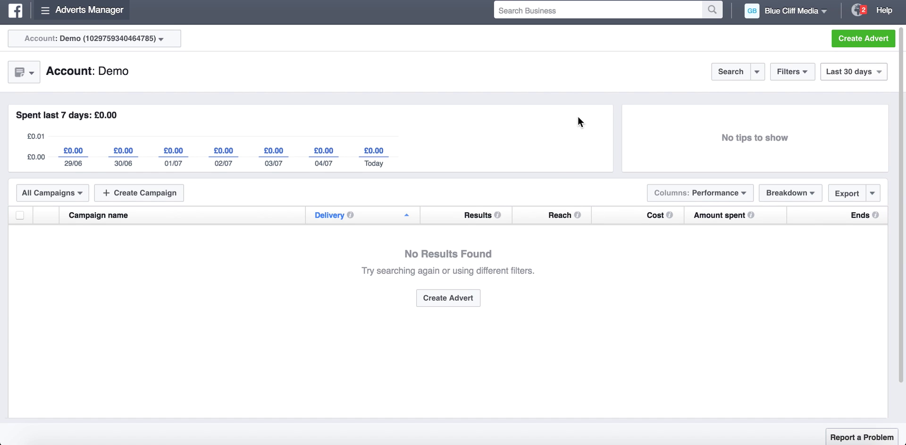
click(853, 43)
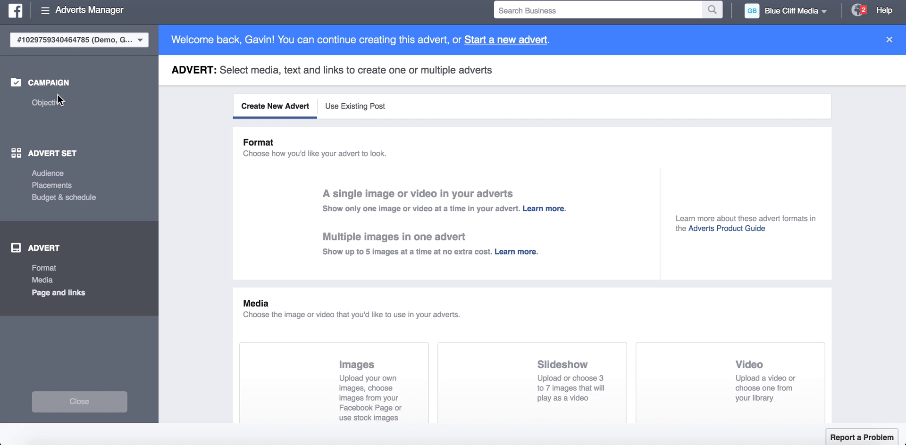
Confirm the Send people to your website objective for campaign 'Youtube Demo', dismissing the welcome banner.
click(53, 104)
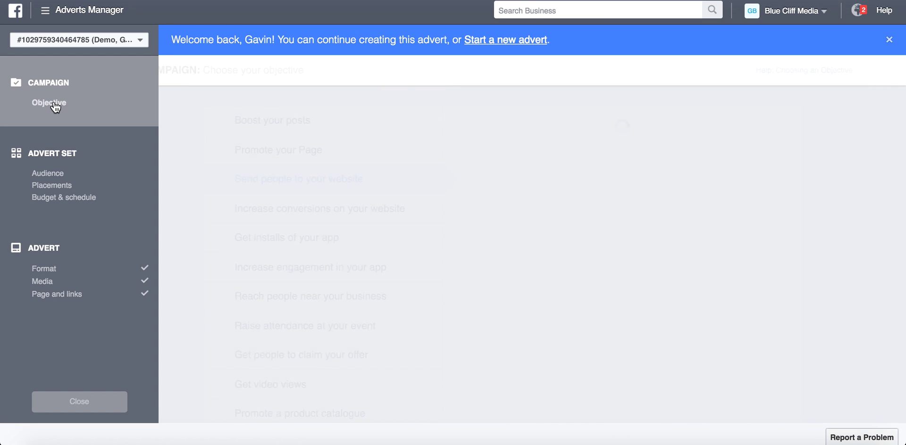
scroll(822, 239, down, 1)
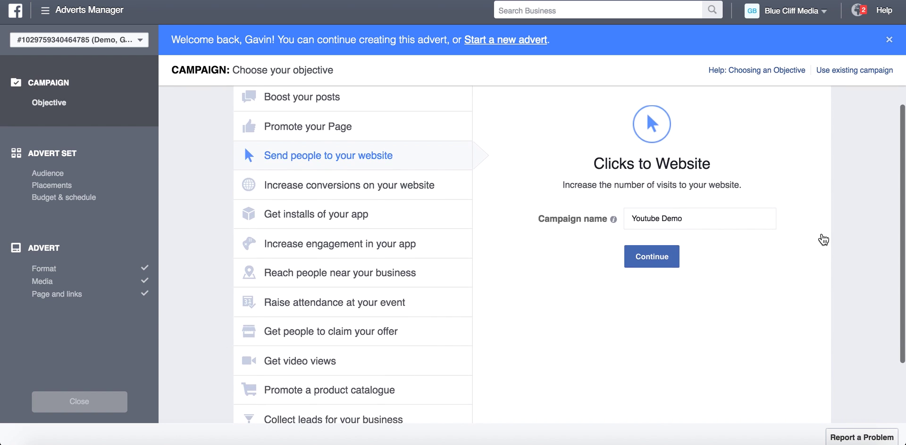
scroll(823, 239, up, 1)
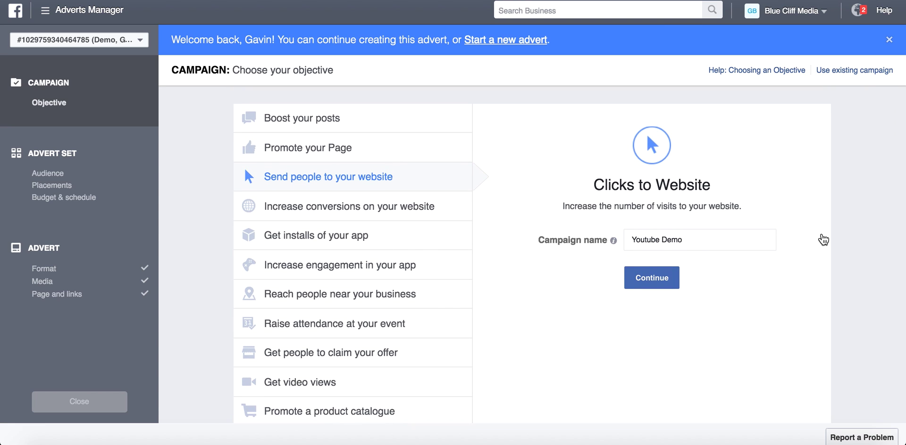
click(889, 39)
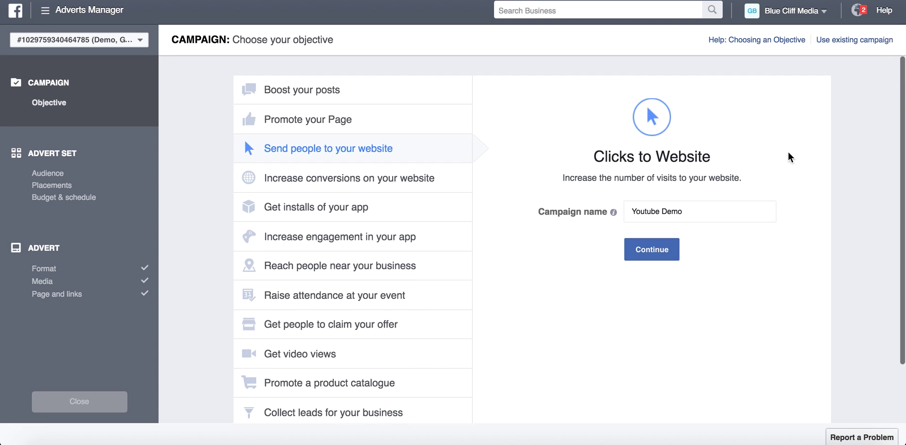
scroll(800, 286, down, 1)
scroll(801, 286, up, 1)
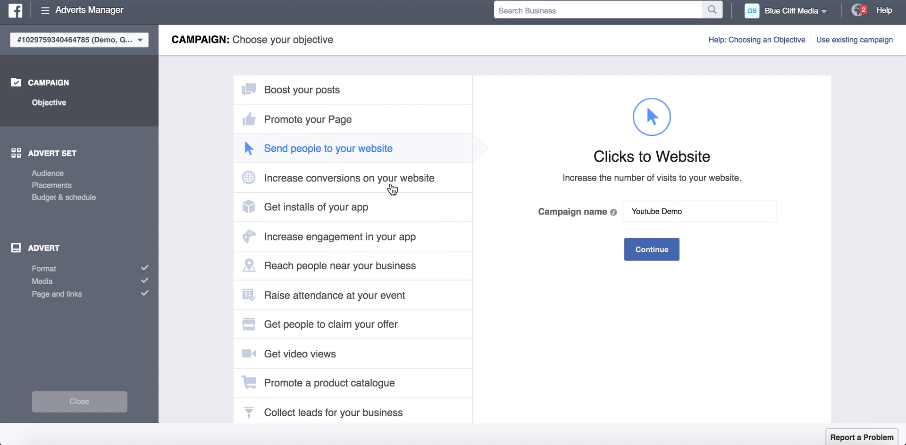
scroll(299, 176, down, 1)
scroll(296, 178, up, 1)
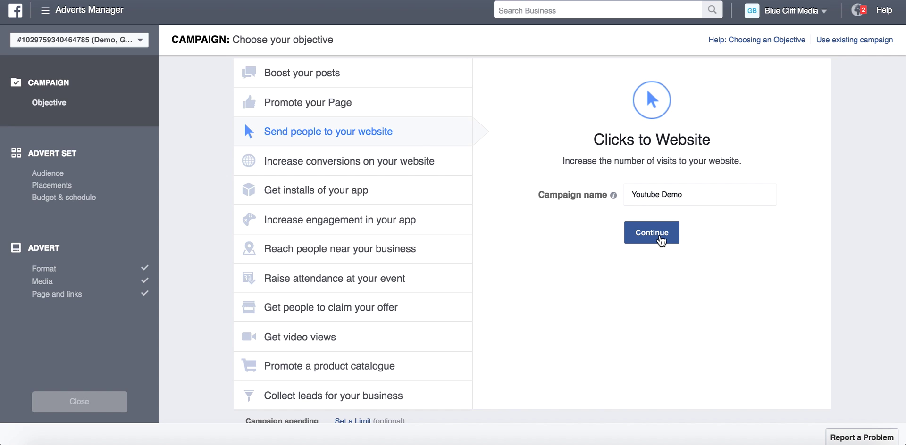
click(660, 240)
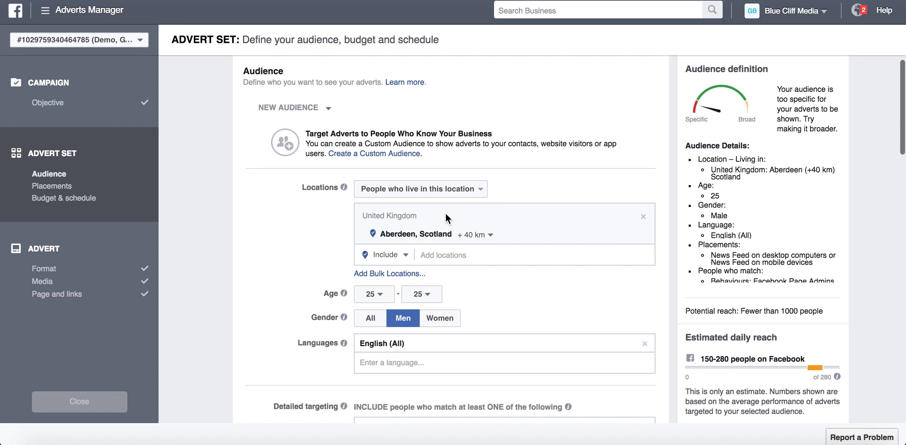
Replace Aberdeen with United States as the location, keeping people who live there.
mouse_move(630, 239)
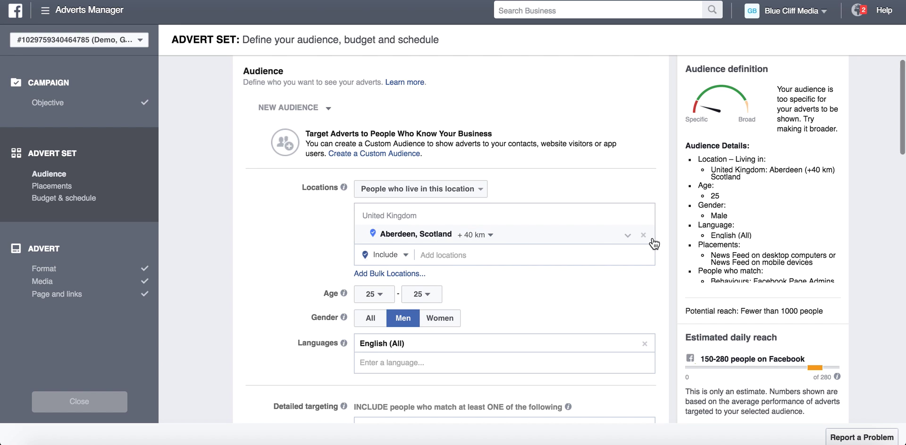
click(465, 235)
text(united states)
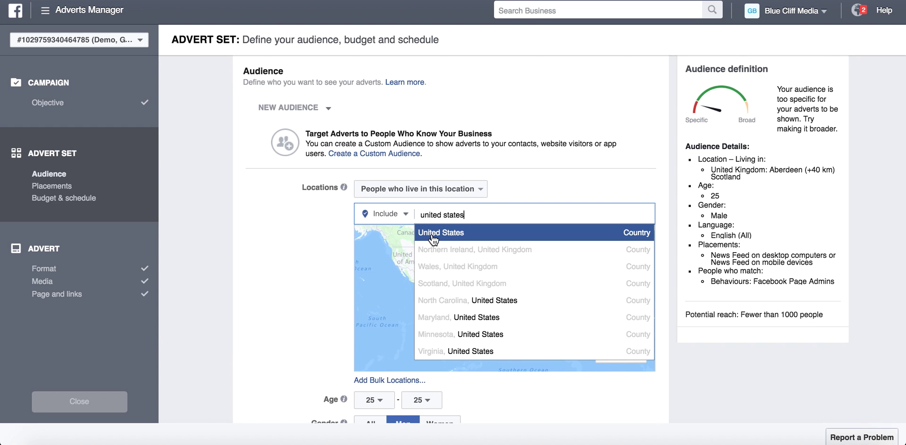
click(432, 238)
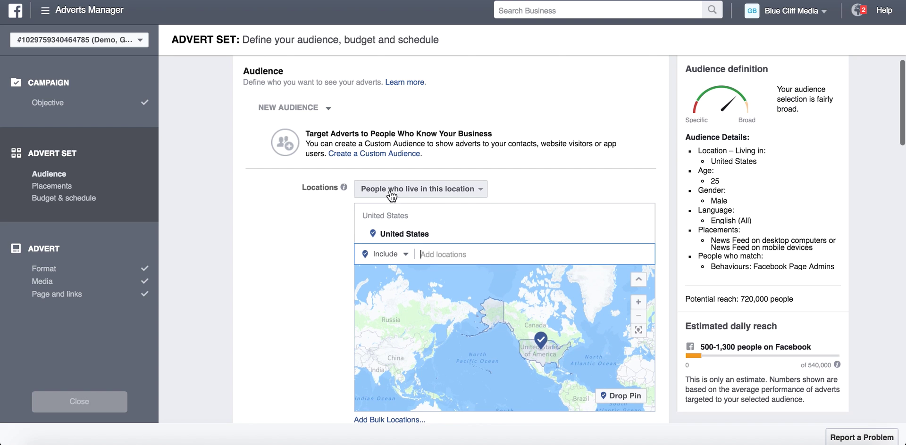
click(447, 194)
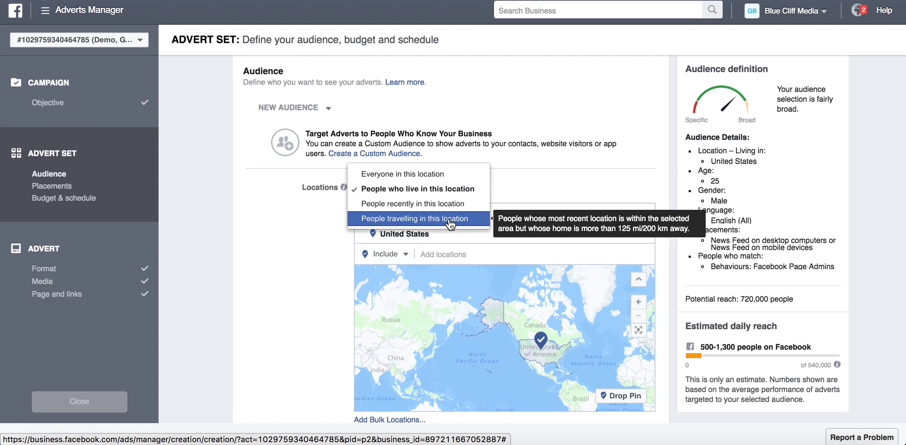
click(328, 278)
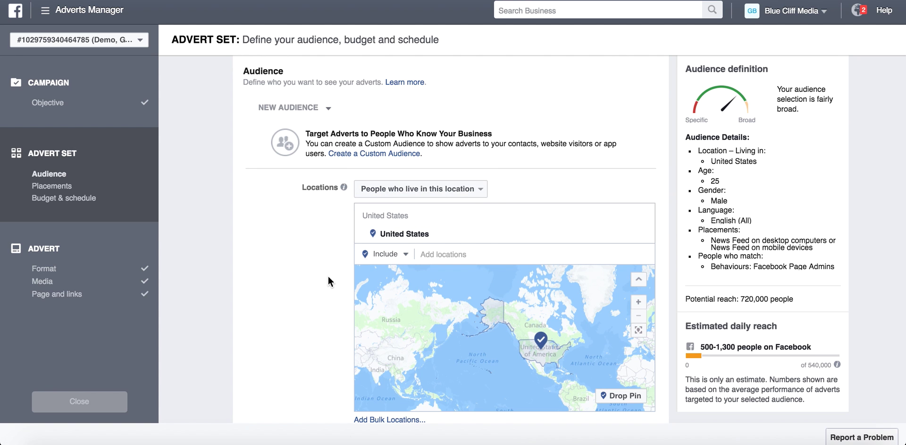
scroll(328, 277, down, 4)
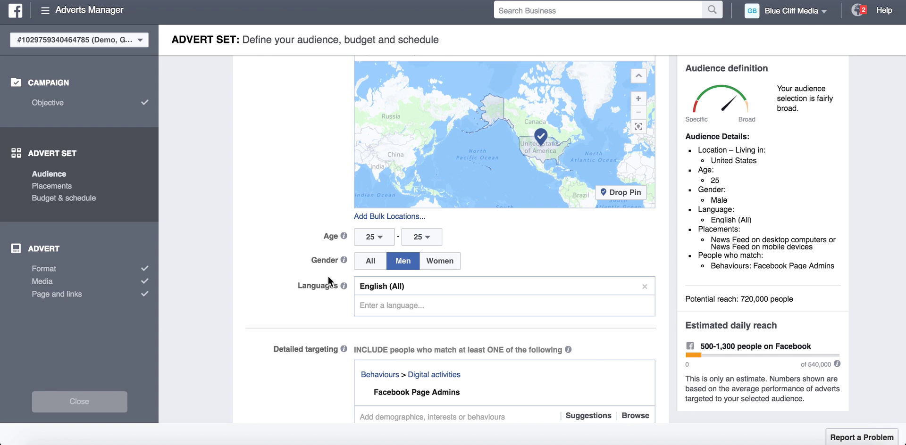
Set the audience age range to 34–50.
scroll(328, 277, up, 2)
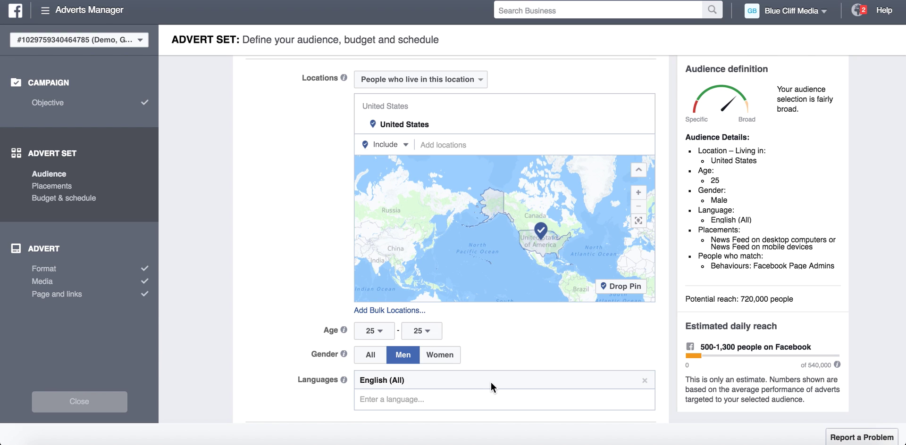
scroll(491, 383, down, 1)
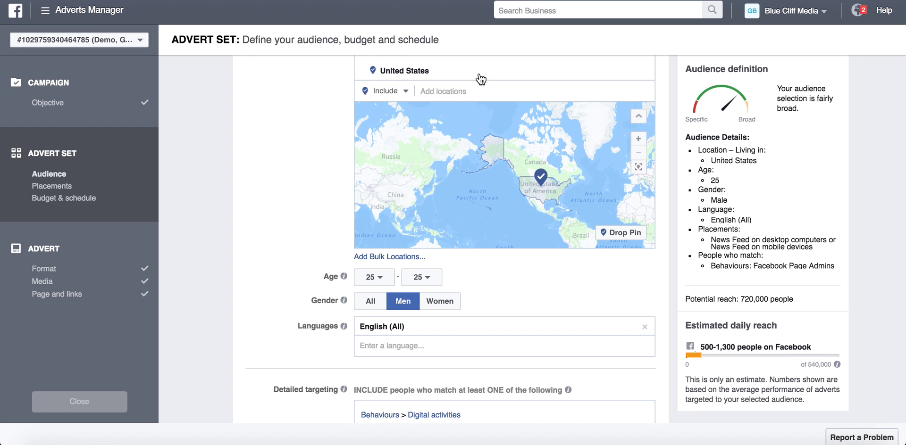
click(371, 280)
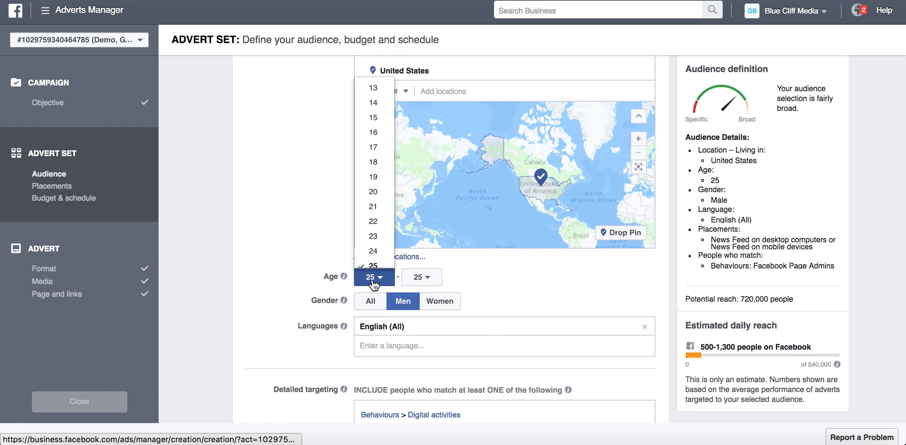
scroll(375, 274, down, 4)
click(373, 232)
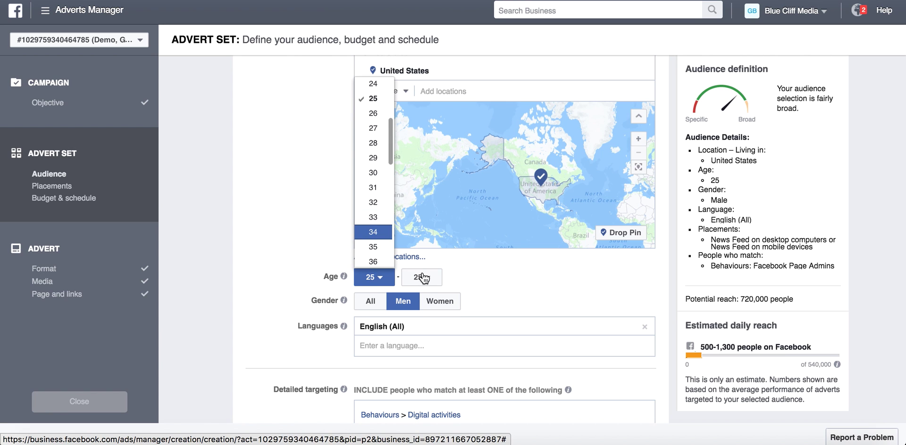
click(421, 277)
scroll(427, 278, down, 1)
click(424, 273)
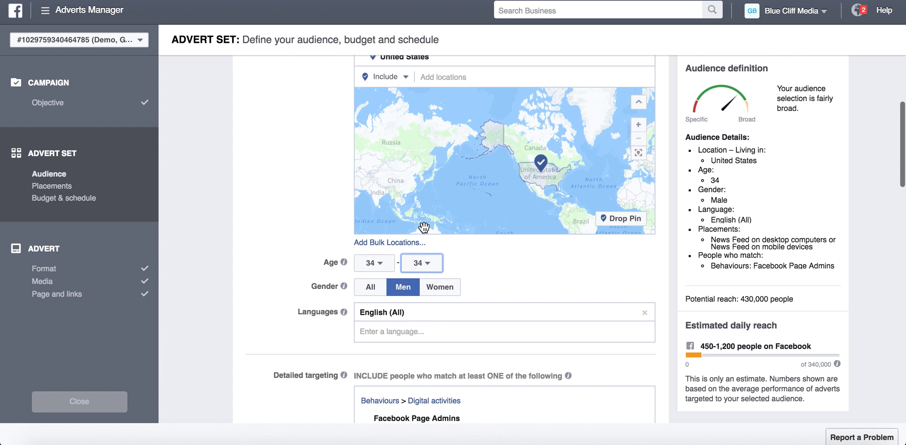
click(424, 270)
scroll(426, 274, down, 1)
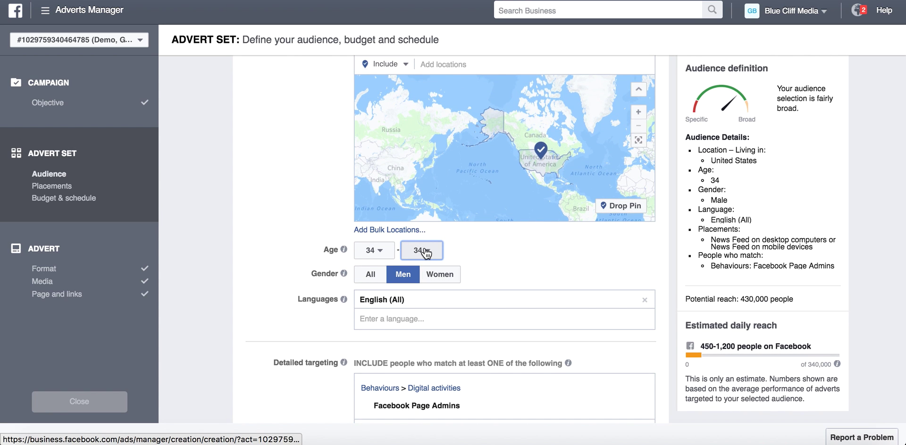
click(424, 251)
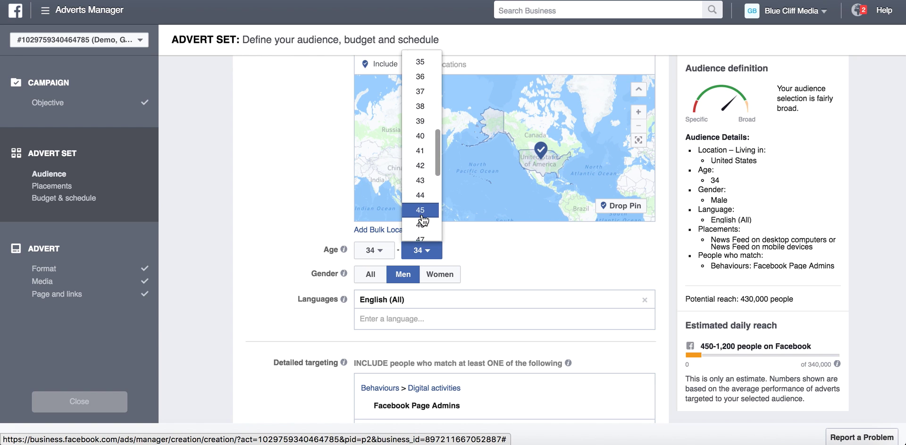
scroll(423, 221, down, 2)
click(422, 233)
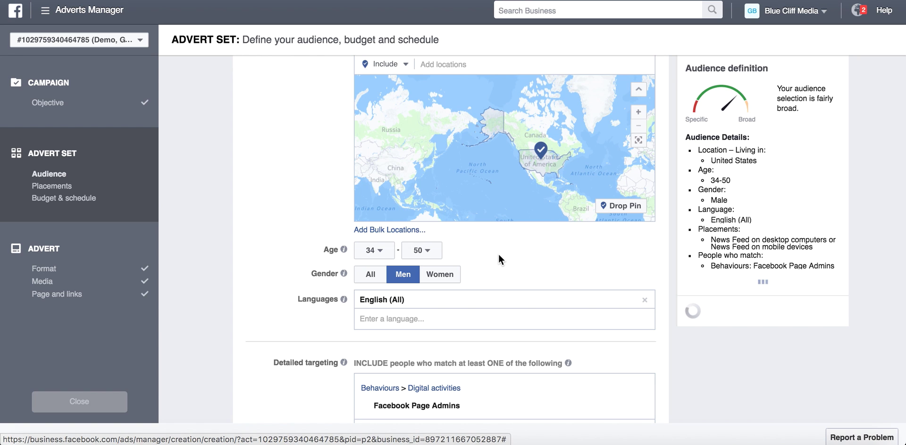
Set the audience gender to All.
click(370, 275)
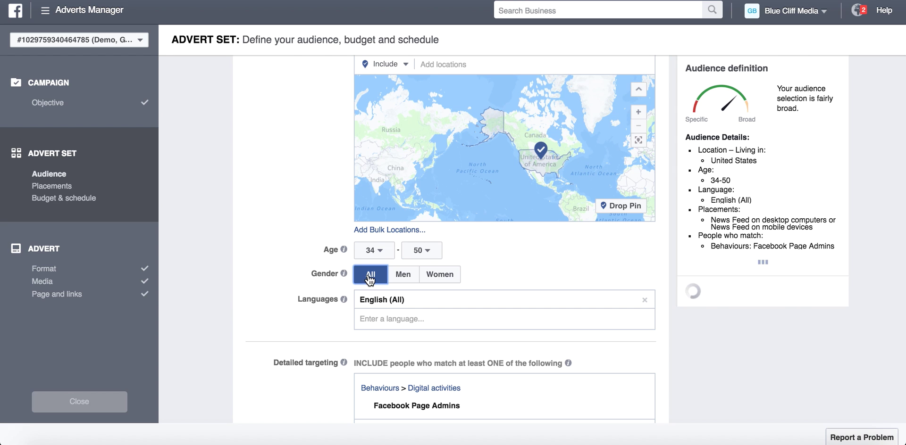
scroll(479, 294, down, 3)
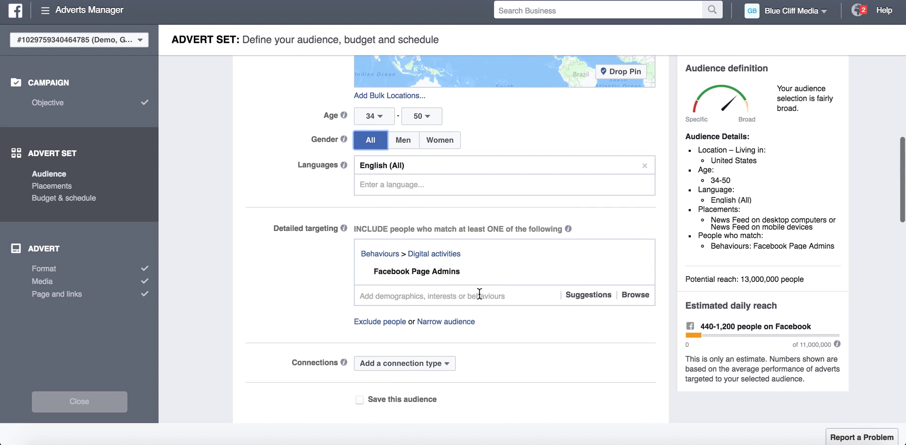
click(535, 294)
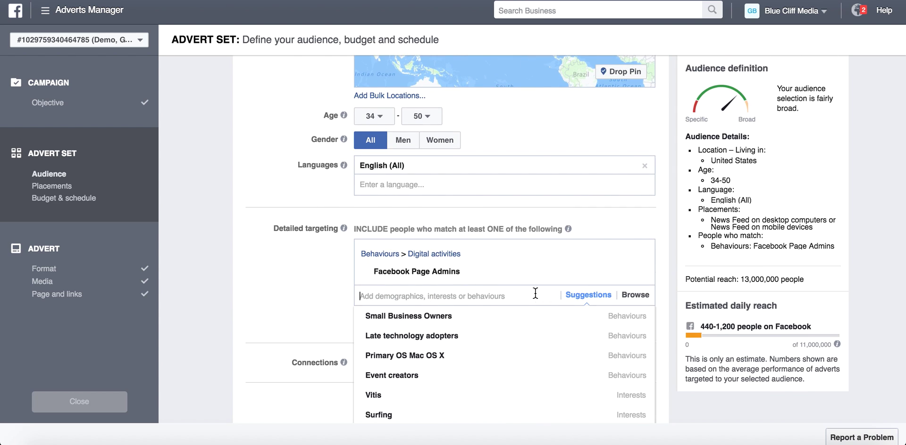
Add Small Business Owners to detailed targeting, then remove it again.
click(464, 317)
click(301, 290)
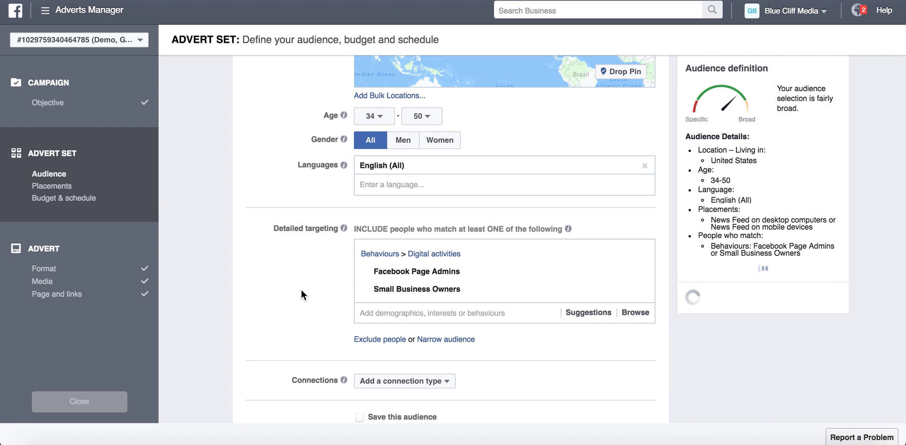
mouse_move(485, 274)
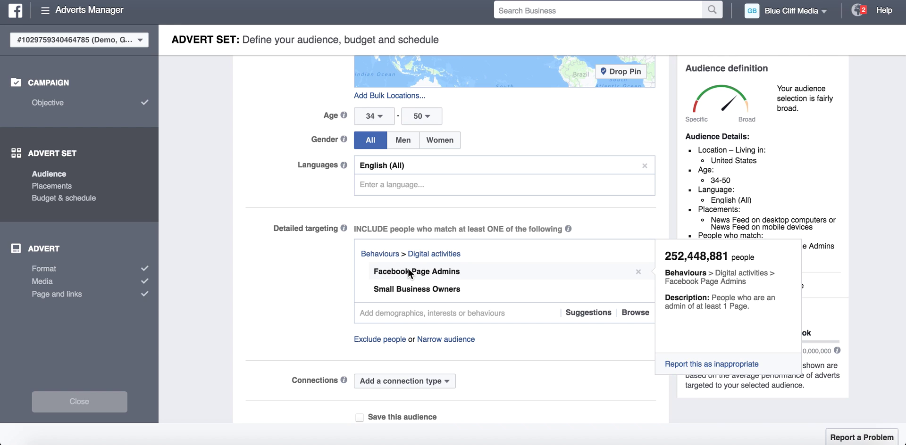
mouse_move(617, 288)
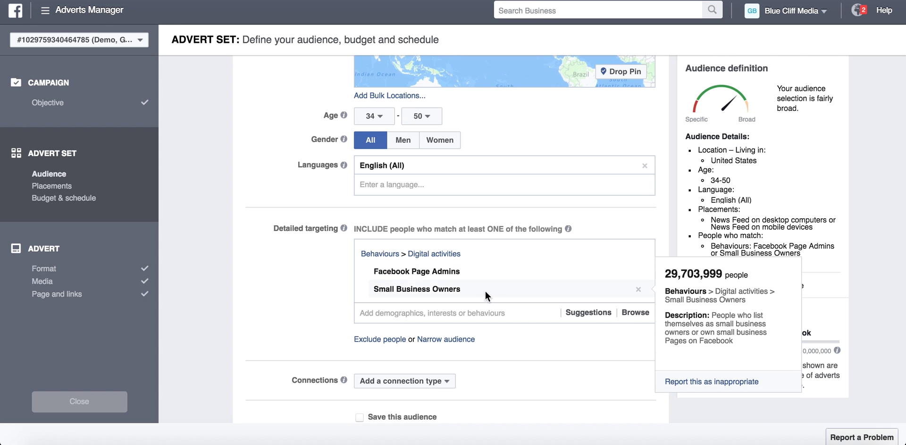
click(638, 289)
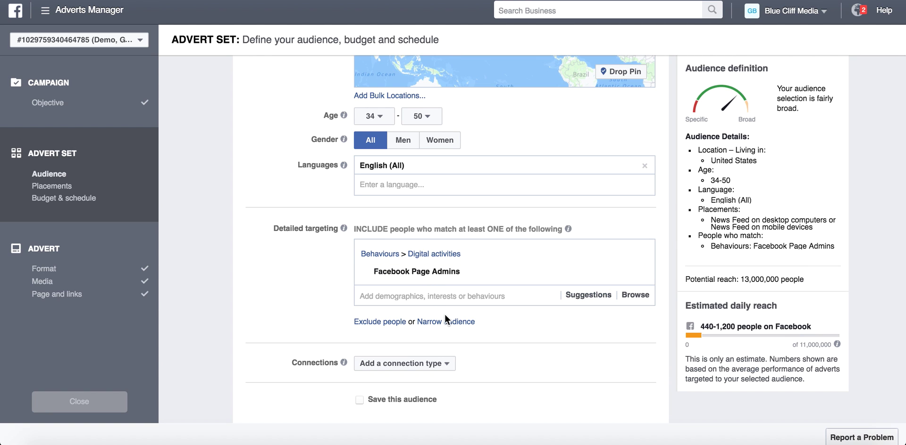
Narrow the audience with a must-also-match Small Business Owners interest, giving 98,000 reach.
click(450, 326)
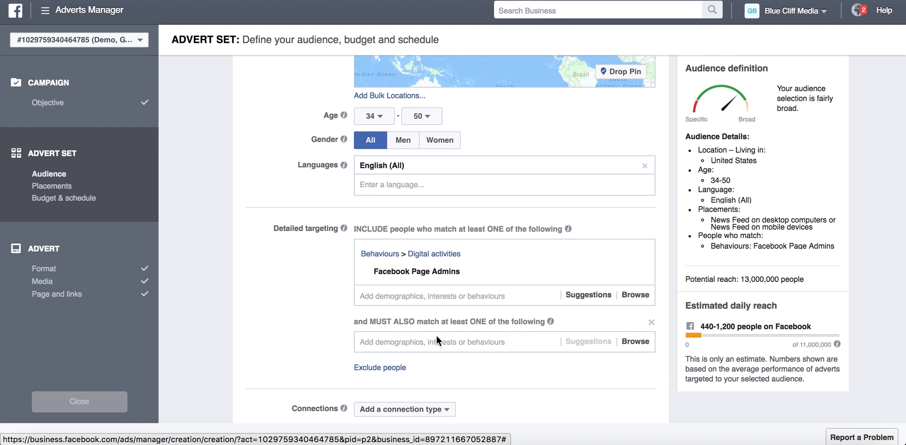
click(434, 336)
text(small bus)
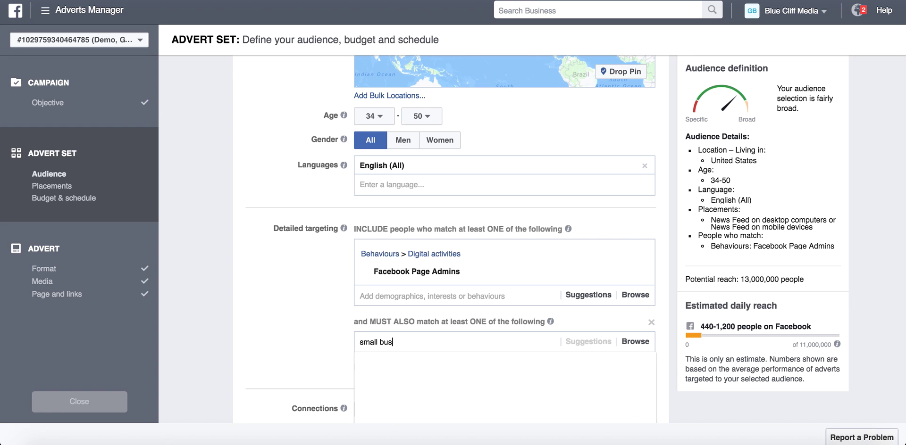
text(iness own)
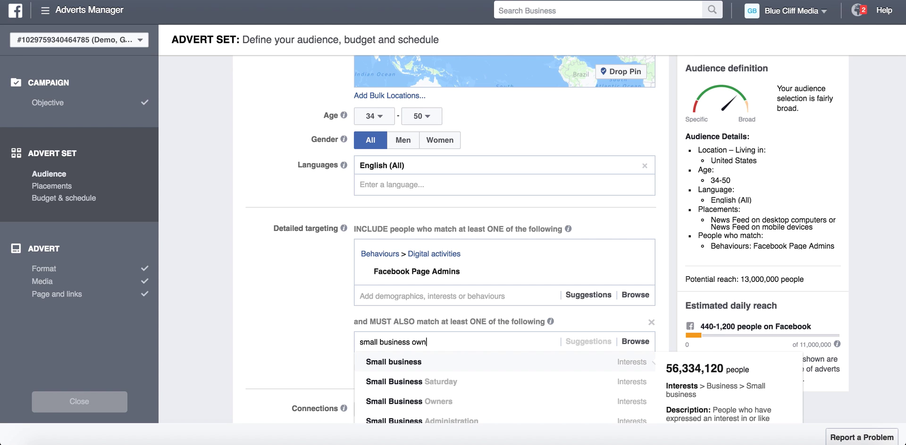
key(Return)
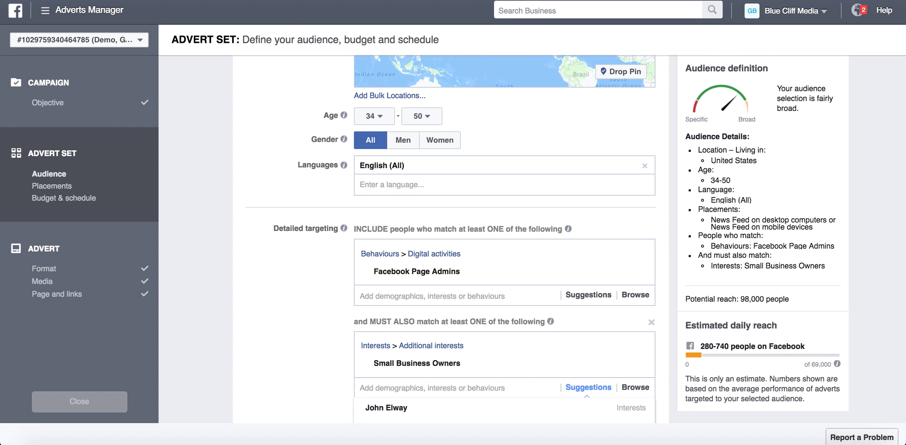
drag(738, 299, 808, 298)
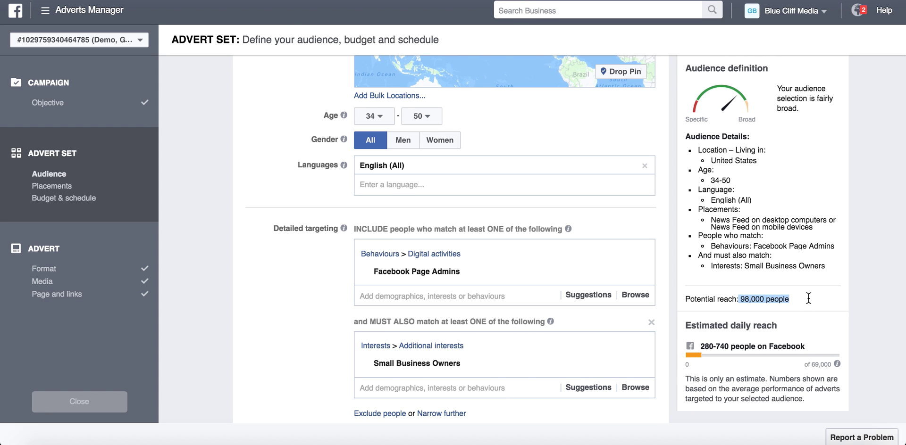
scroll(298, 267, down, 3)
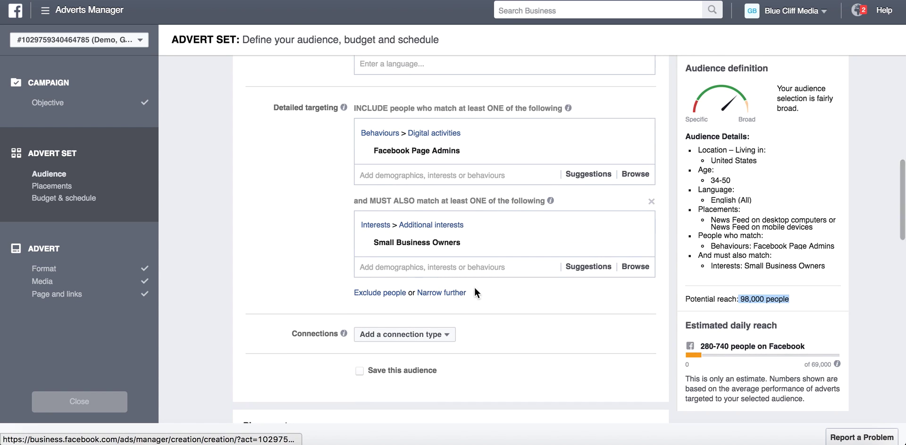
click(444, 271)
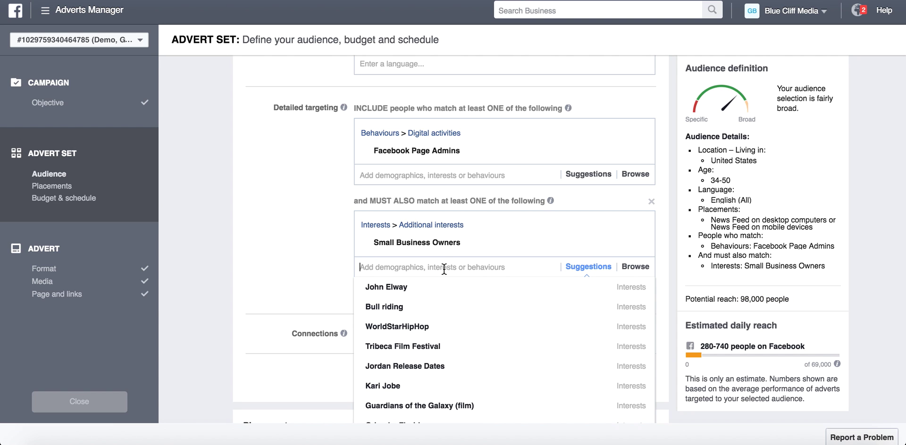
scroll(477, 272, down, 3)
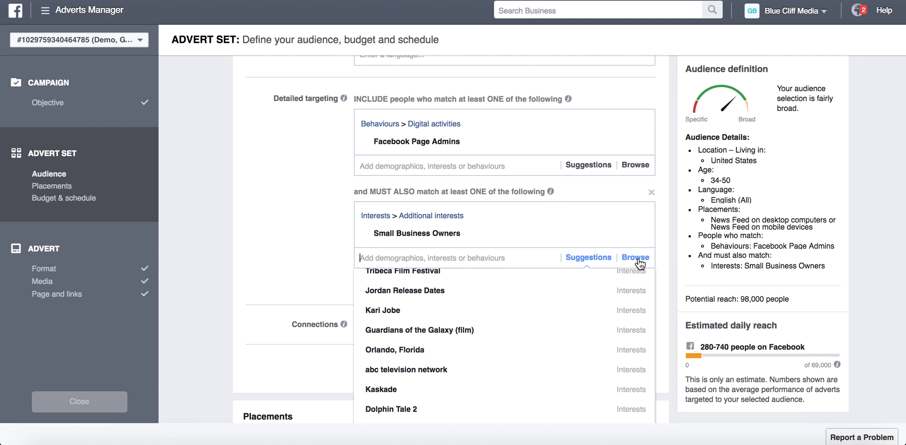
click(635, 257)
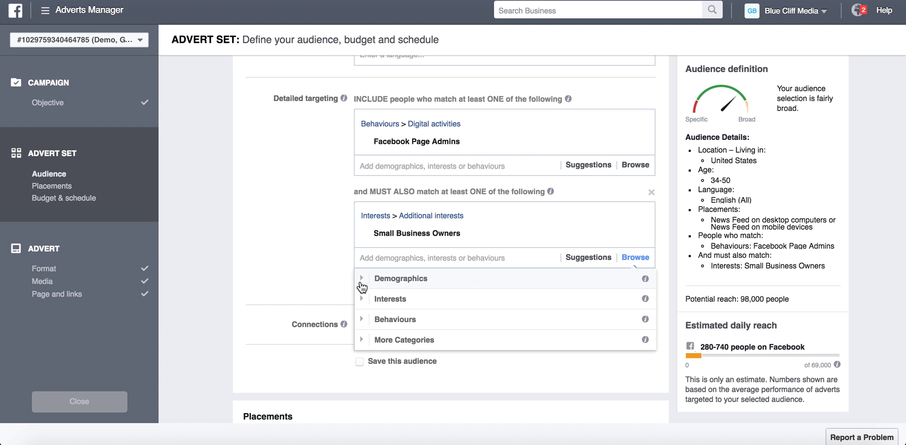
click(362, 287)
scroll(390, 340, down, 3)
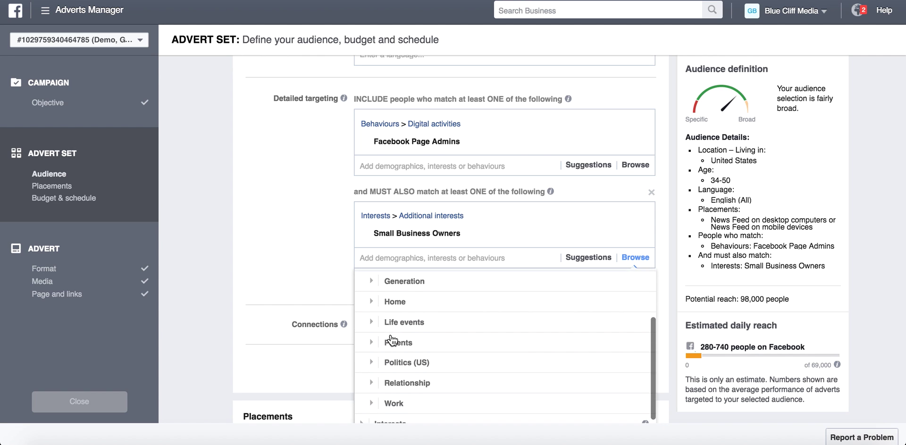
scroll(390, 339, down, 2)
scroll(390, 337, up, 2)
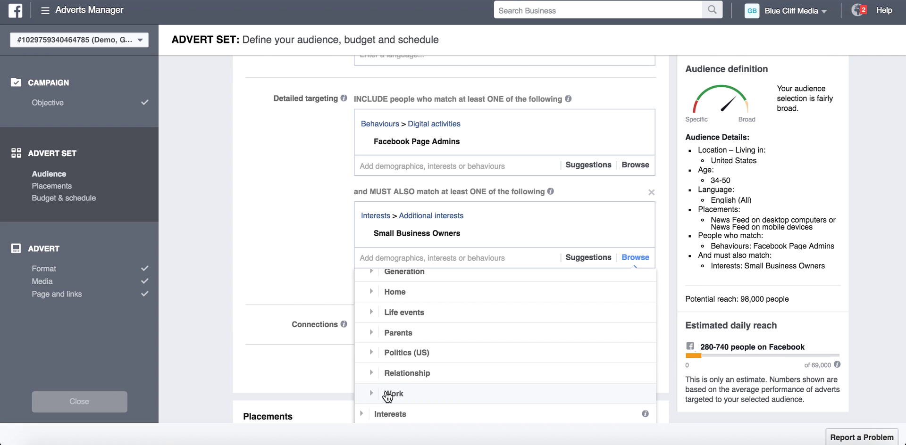
scroll(413, 323, up, 2)
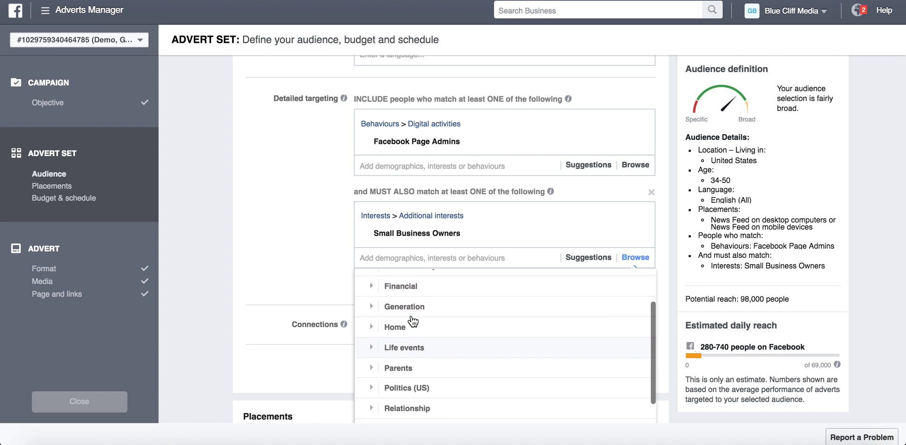
scroll(413, 323, up, 3)
click(376, 343)
scroll(376, 342, down, 3)
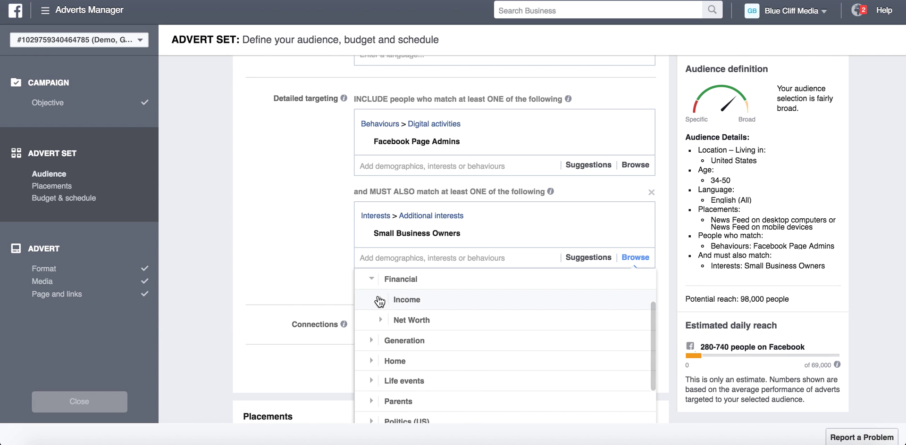
click(379, 301)
click(384, 281)
click(385, 321)
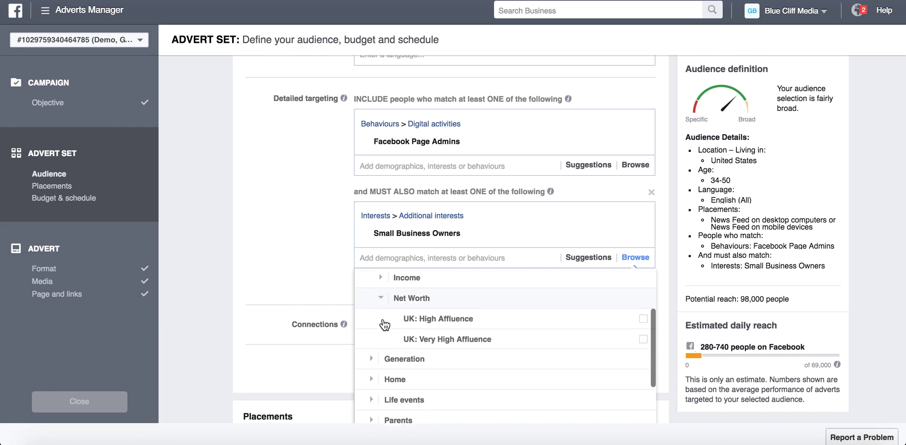
scroll(385, 325, down, 1)
mouse_move(485, 311)
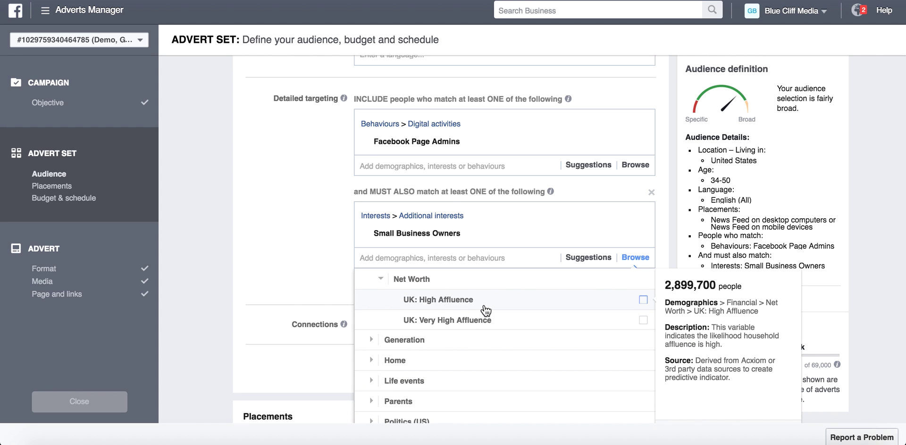
scroll(485, 311, up, 3)
click(381, 339)
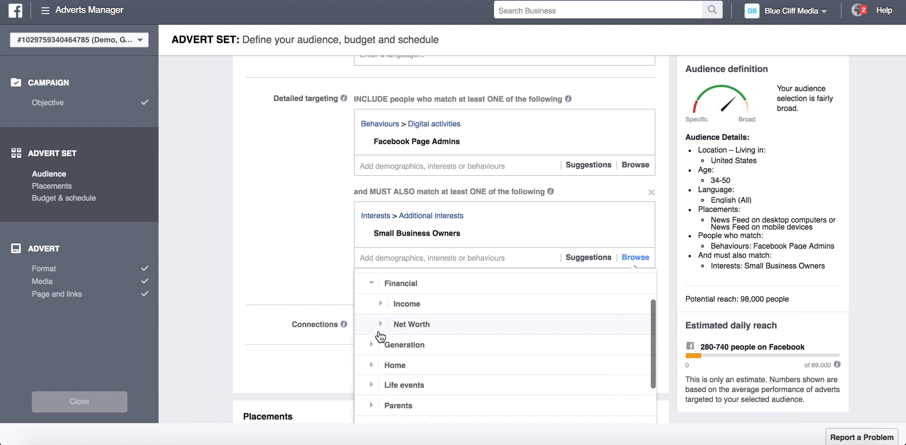
scroll(380, 316, down, 1)
click(372, 279)
scroll(373, 288, up, 5)
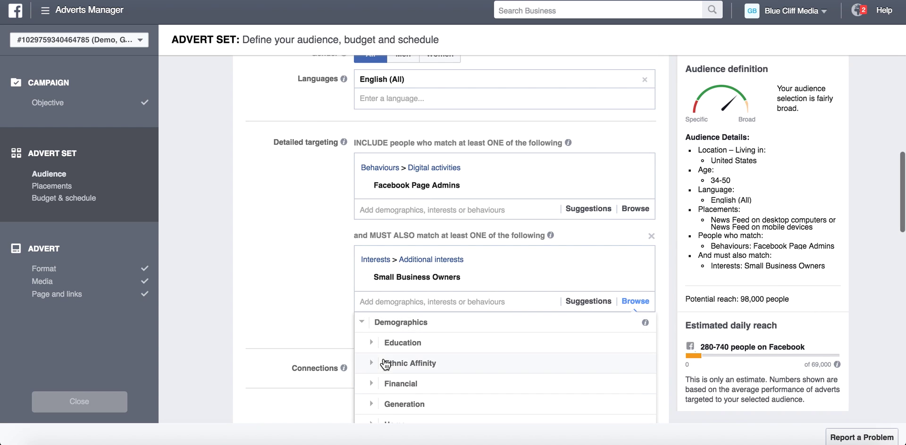
click(373, 344)
scroll(455, 382, down, 1)
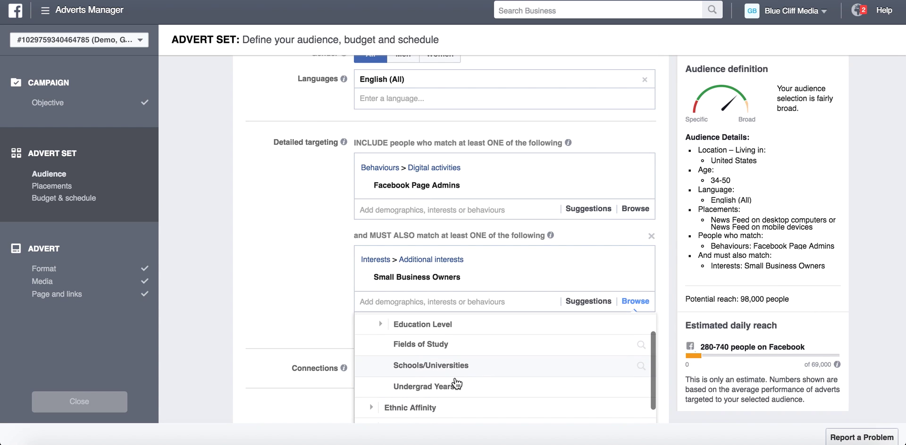
click(381, 325)
click(379, 325)
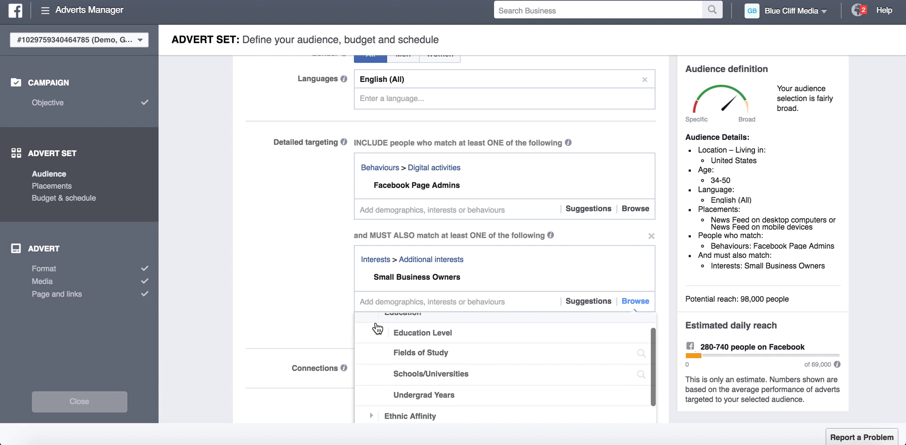
scroll(377, 328, down, 3)
click(633, 301)
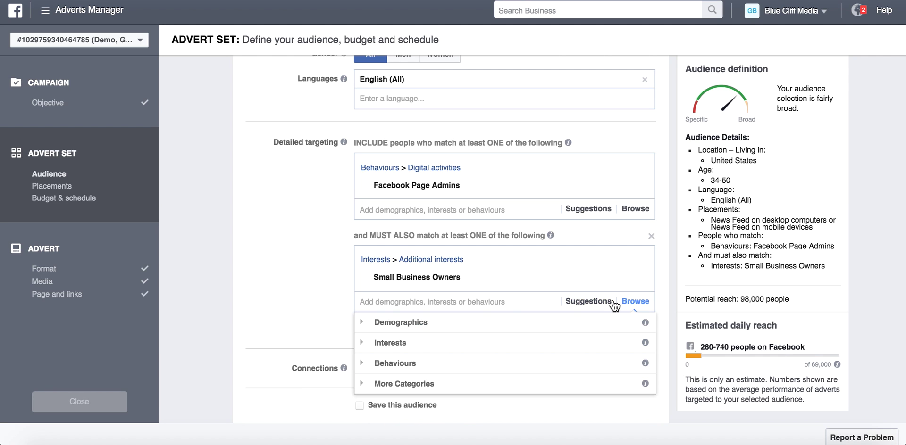
click(361, 342)
scroll(416, 380, down, 4)
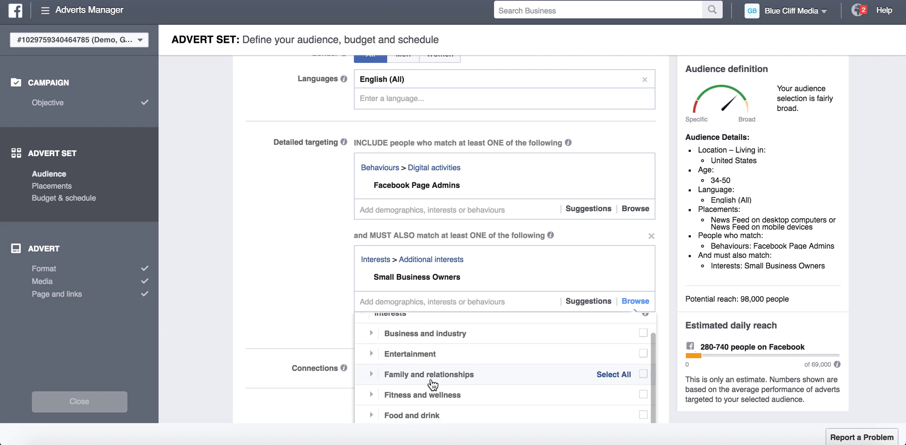
click(432, 383)
scroll(314, 353, down, 2)
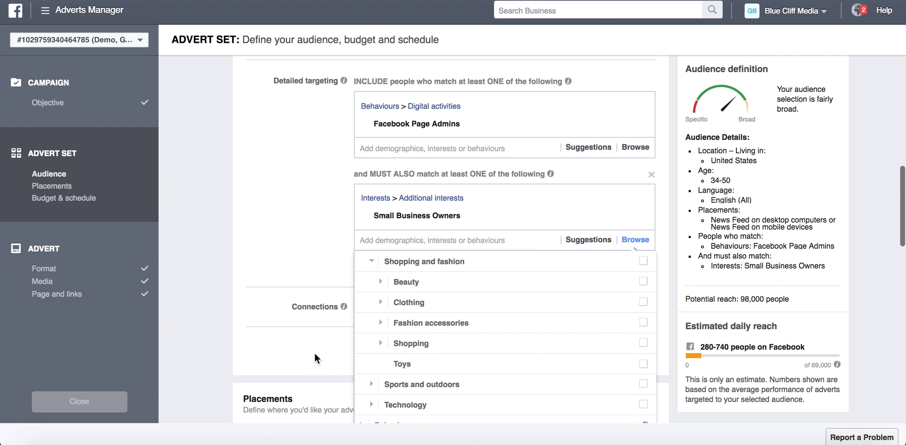
scroll(377, 349, down, 1)
click(374, 364)
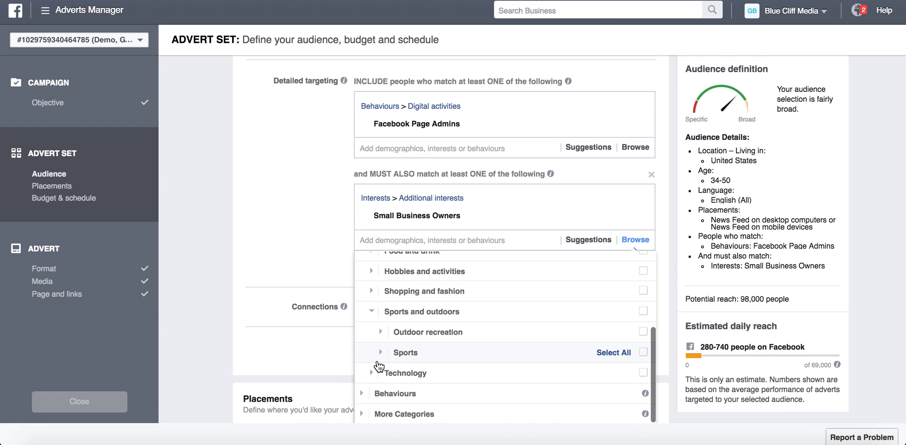
click(380, 353)
scroll(448, 359, down, 2)
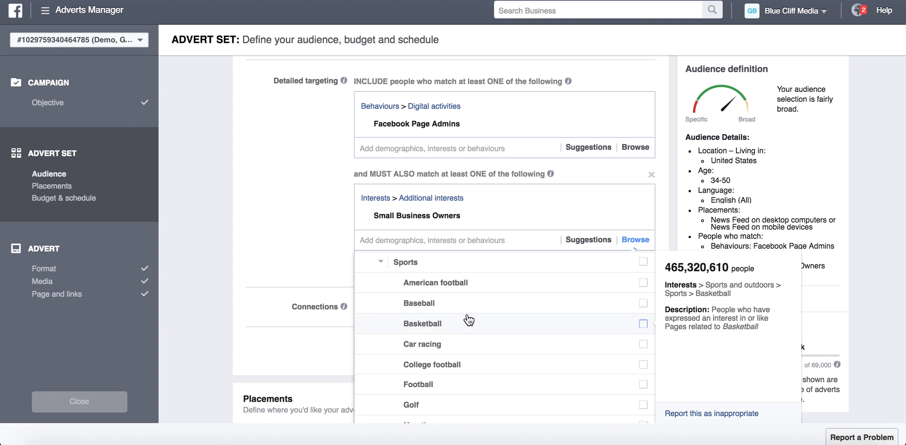
scroll(471, 315, up, 1)
scroll(471, 311, up, 5)
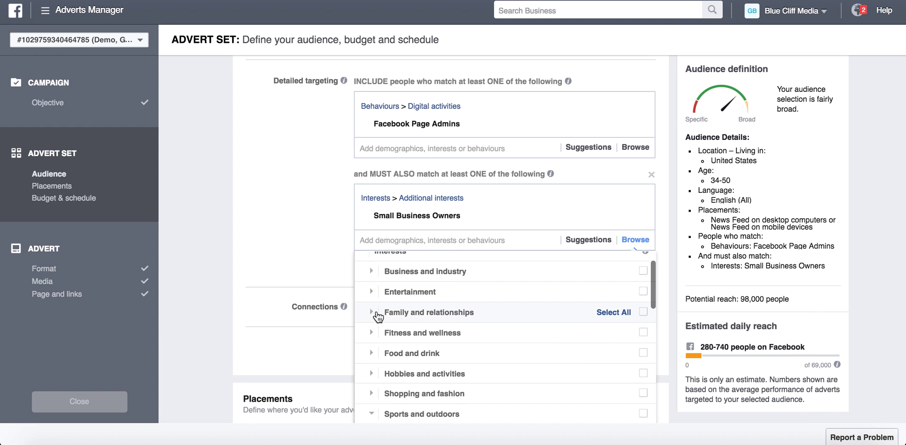
click(371, 314)
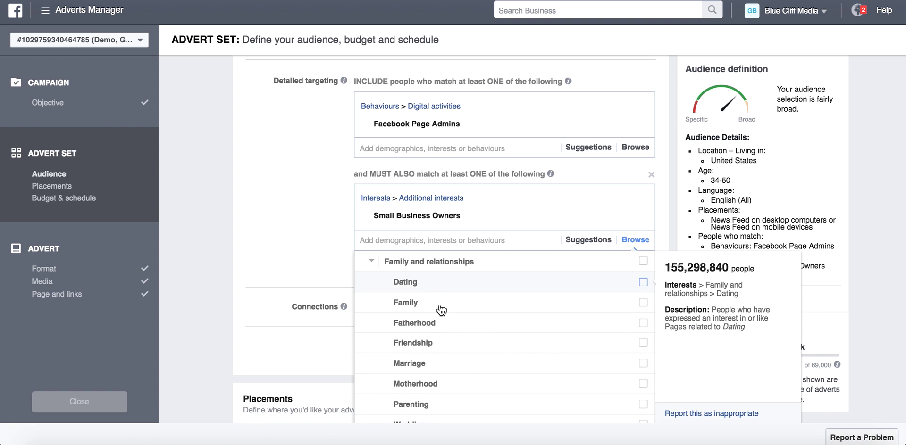
click(371, 262)
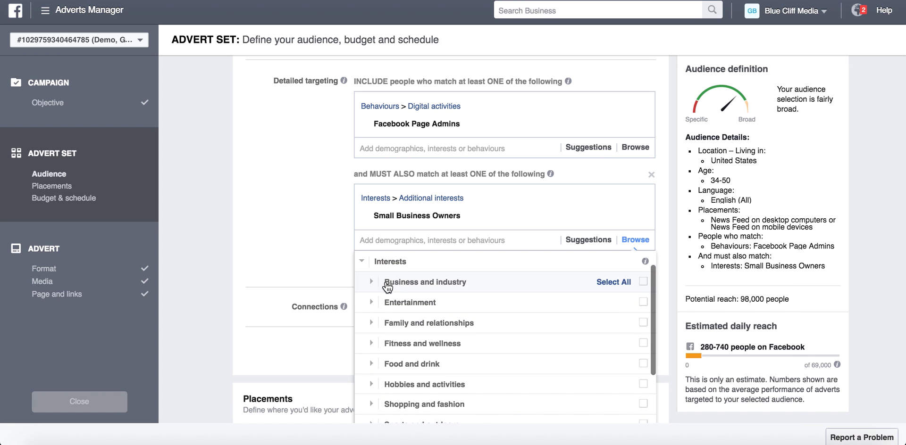
click(362, 262)
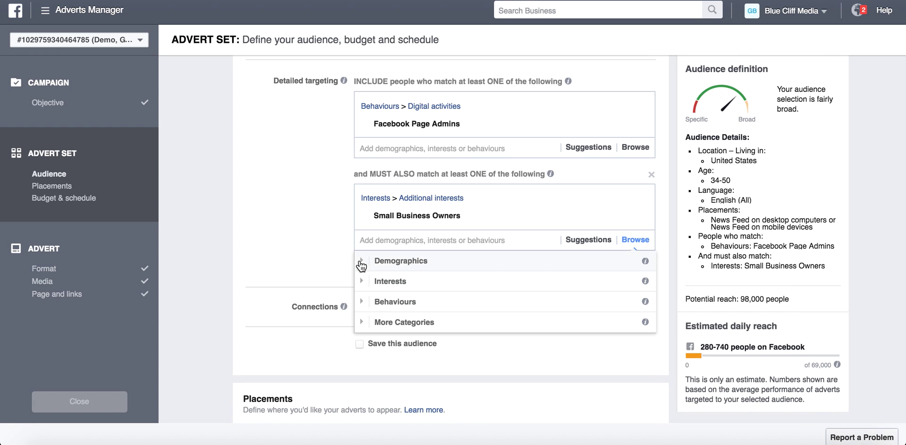
click(366, 307)
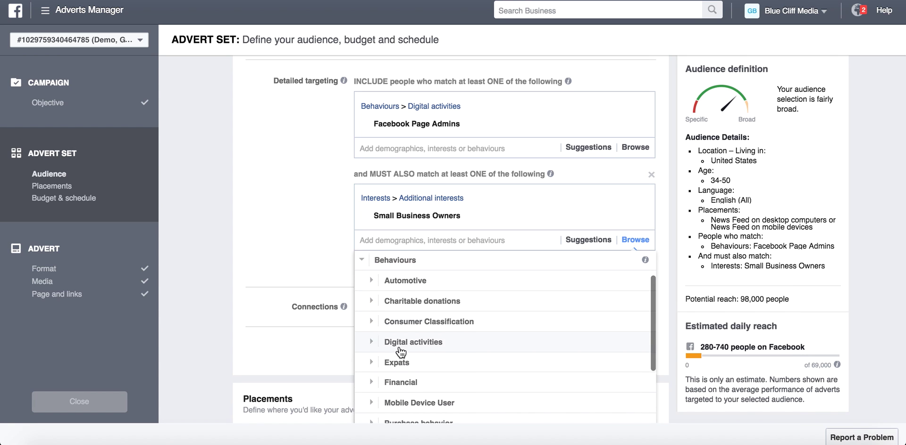
scroll(391, 354, down, 3)
scroll(391, 358, up, 2)
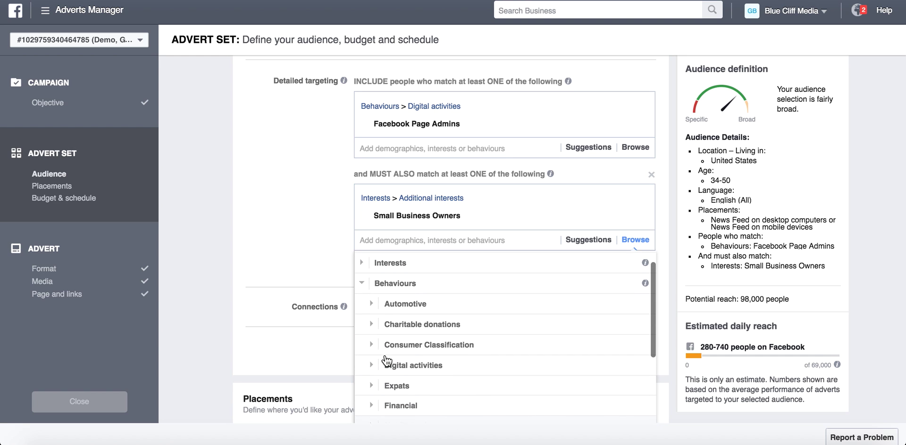
scroll(384, 358, down, 3)
click(371, 309)
scroll(375, 283, down, 2)
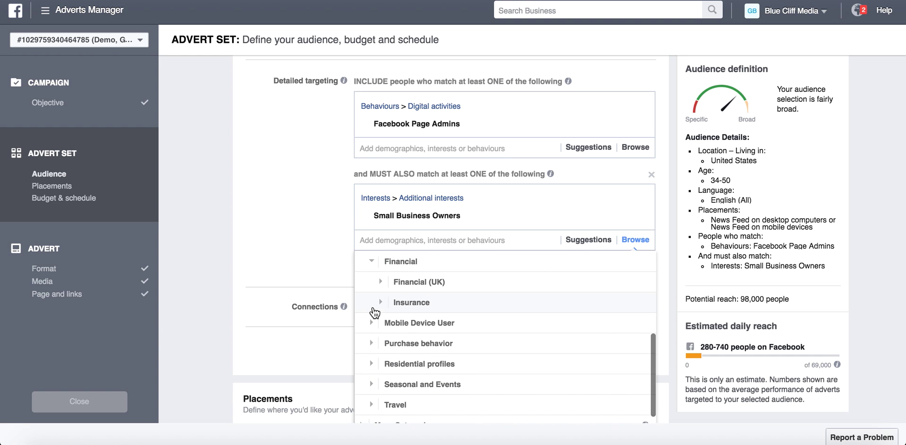
click(381, 283)
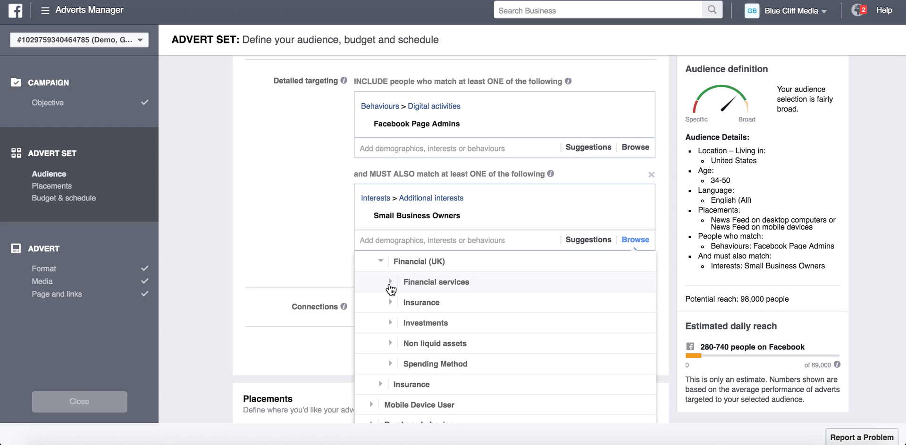
click(390, 282)
mouse_move(484, 280)
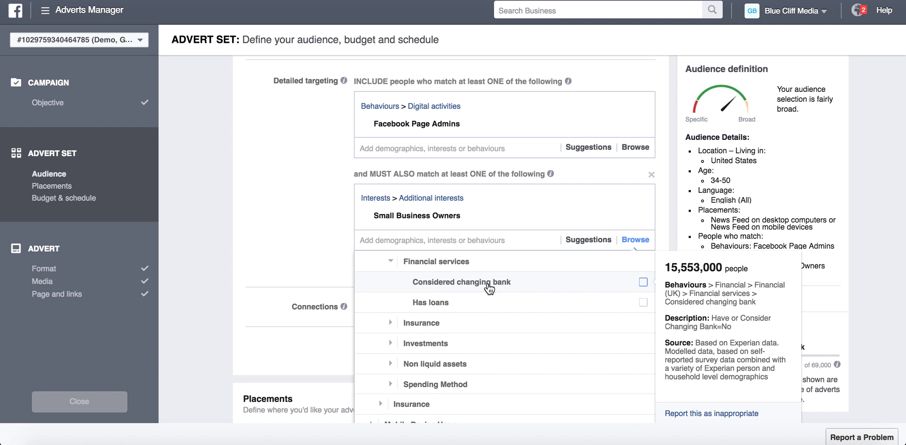
mouse_move(470, 309)
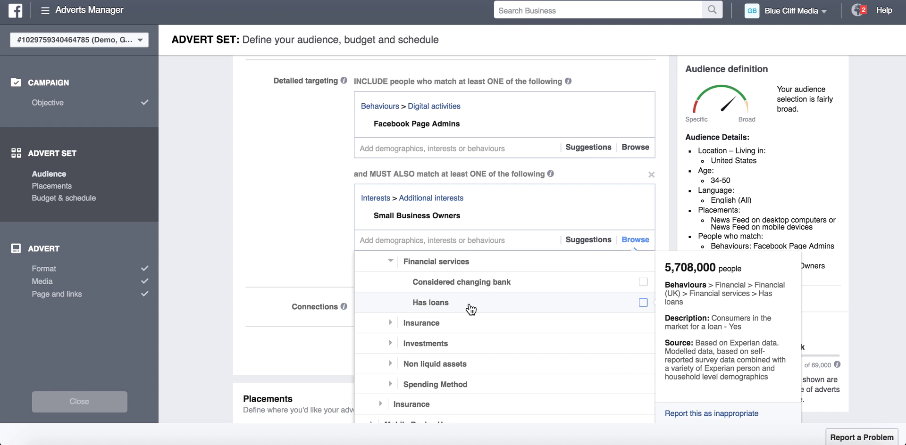
click(391, 346)
click(399, 300)
scroll(400, 303, down, 1)
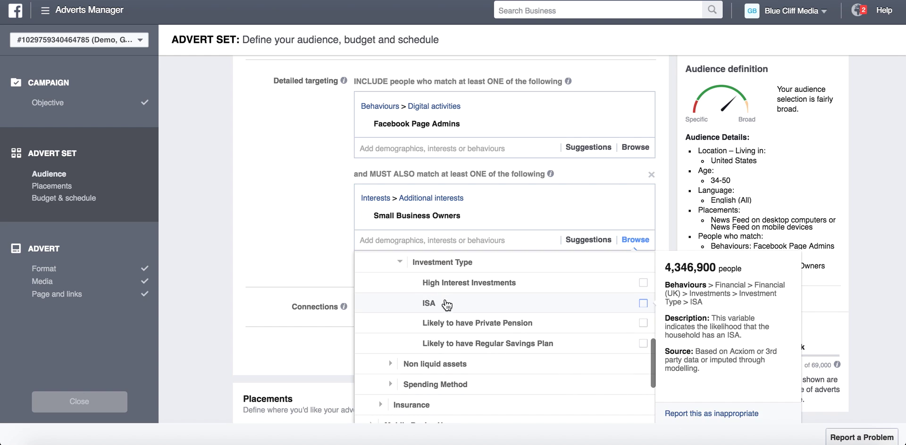
mouse_move(526, 325)
scroll(526, 325, up, 1)
scroll(526, 326, up, 5)
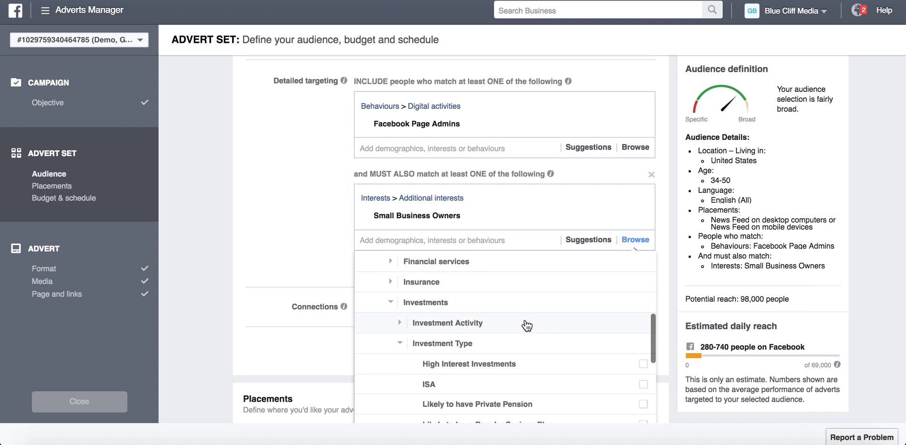
click(389, 332)
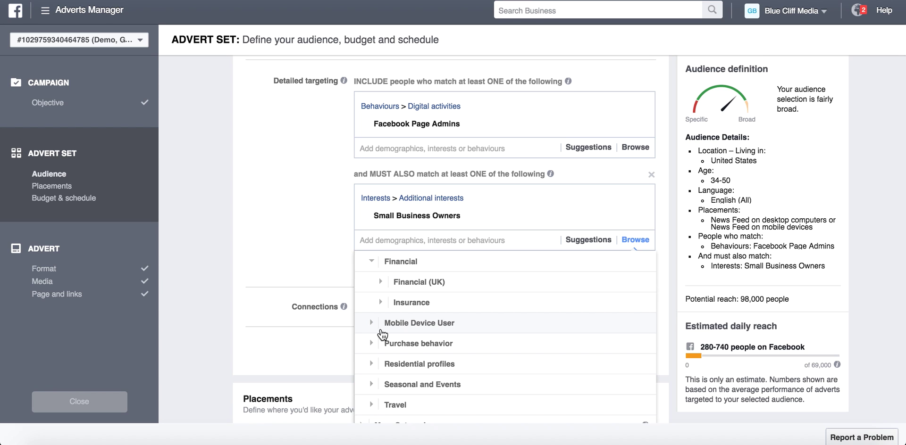
click(308, 260)
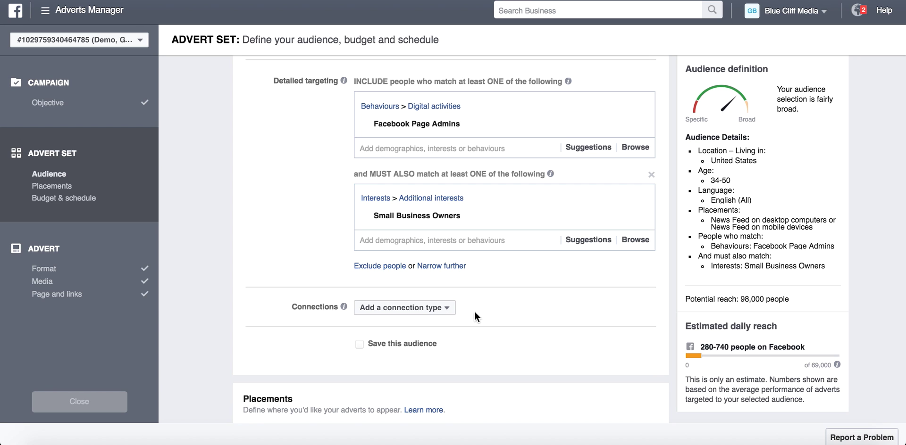
Look at the connection types list and dismiss it without choosing one.
click(428, 307)
mouse_move(423, 327)
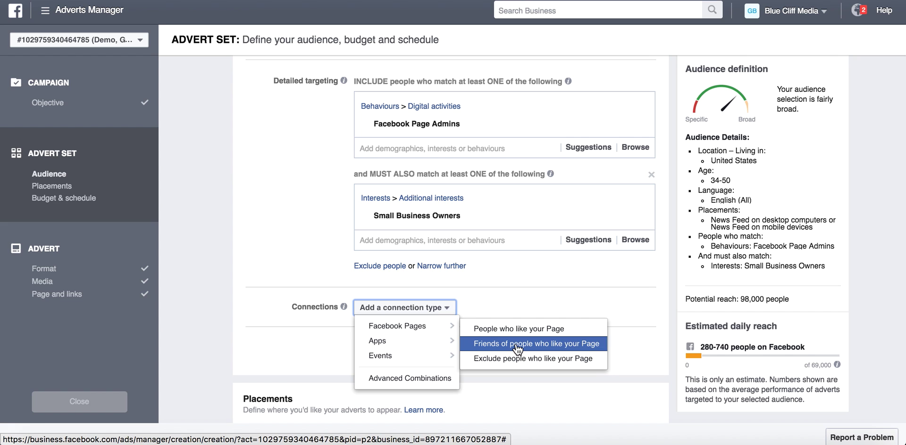
click(244, 324)
scroll(245, 324, down, 3)
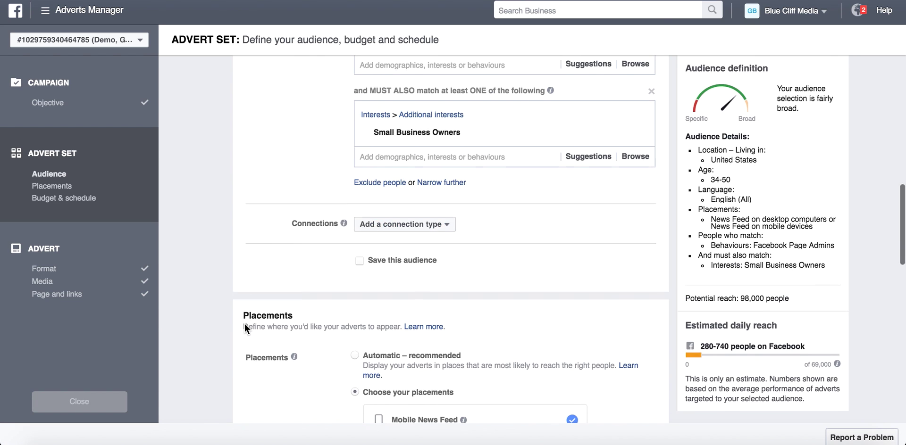
scroll(245, 326, down, 3)
scroll(244, 325, up, 7)
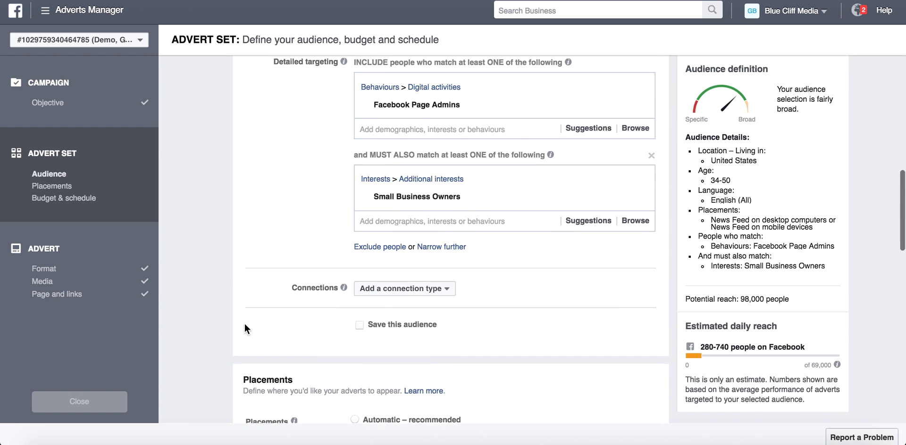
click(384, 295)
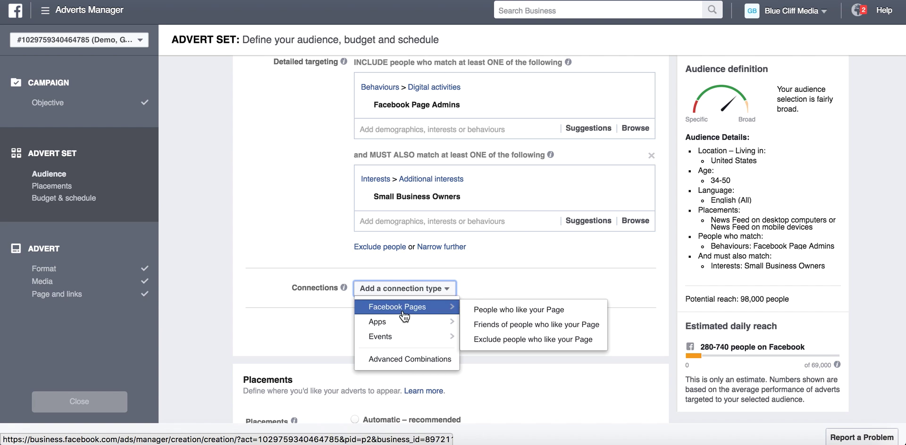
mouse_move(294, 273)
scroll(295, 272, up, 2)
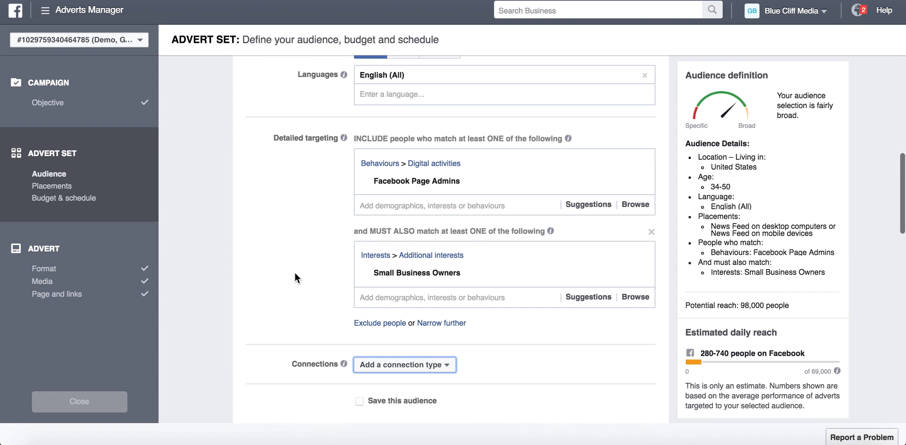
Add Friends of people who like your Page, entering the Page name and picking its suggestion.
click(402, 366)
mouse_move(398, 383)
click(515, 401)
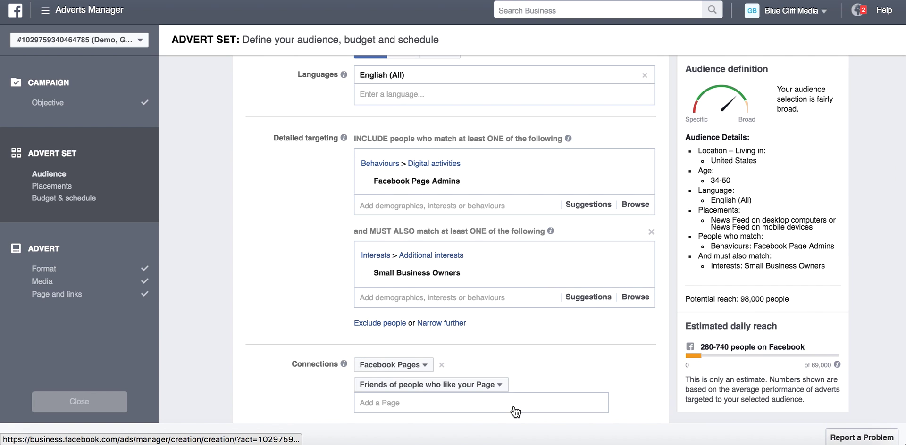
text(gavin bell)
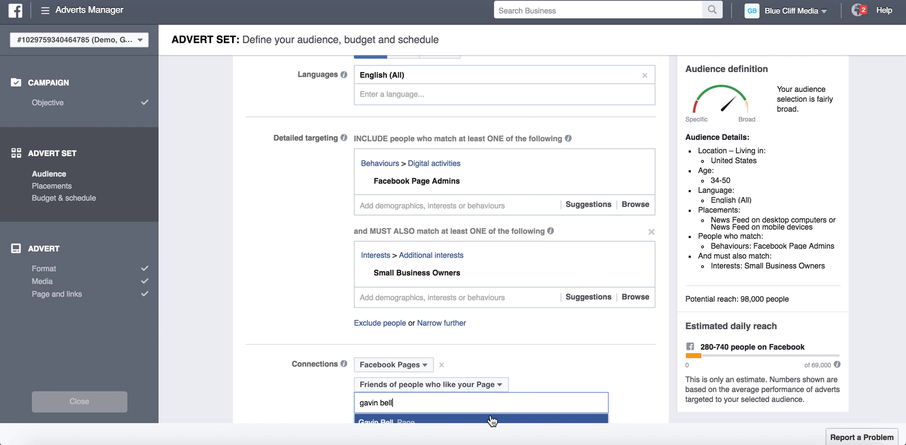
click(492, 422)
scroll(664, 395, down, 2)
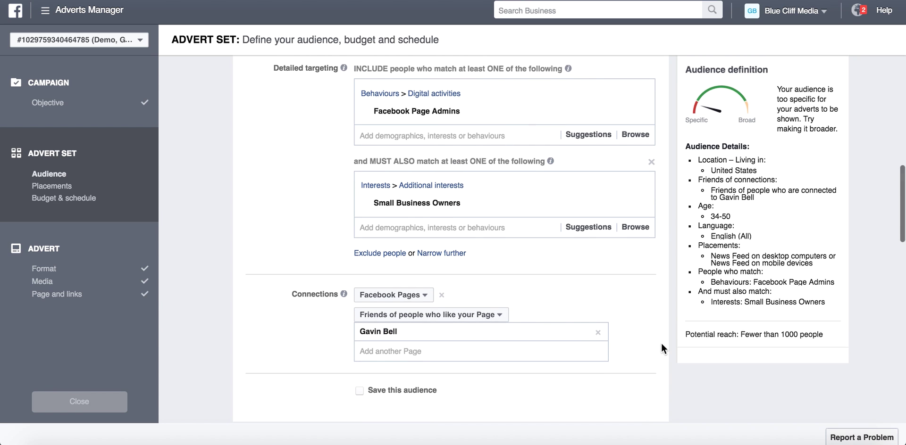
scroll(660, 343, up, 3)
mouse_move(451, 202)
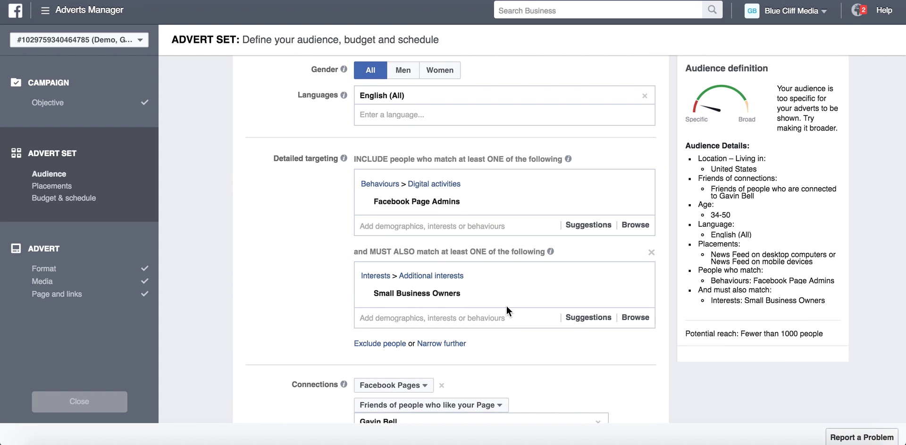
mouse_move(503, 298)
scroll(468, 299, up, 6)
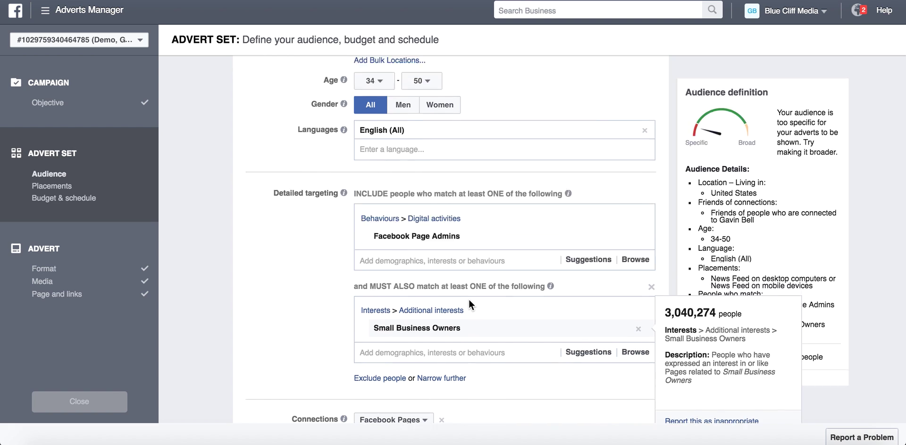
scroll(399, 320, down, 6)
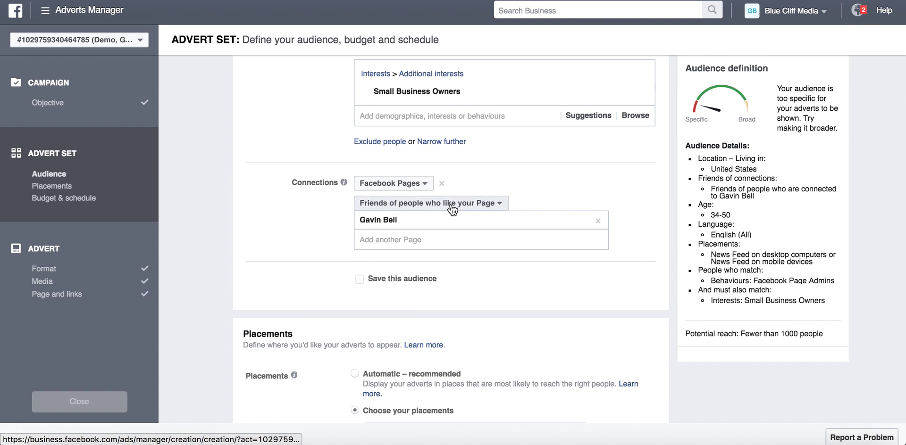
scroll(451, 208, down, 5)
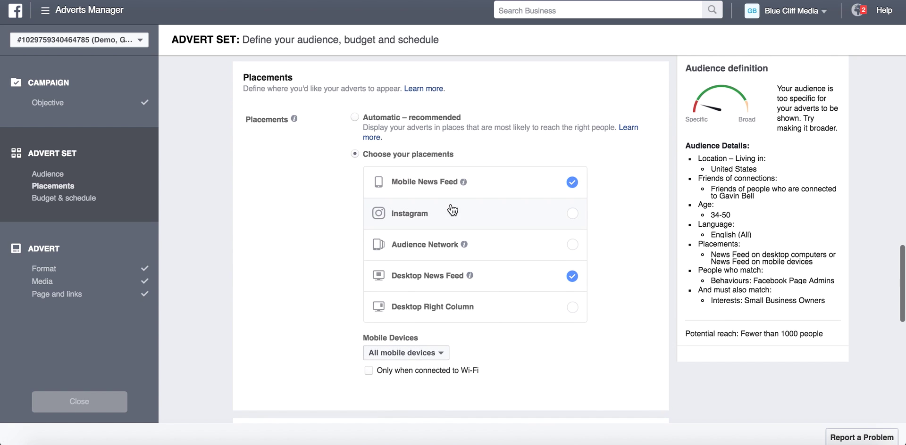
Use manually chosen placements, keeping only Mobile News Feed and Desktop News Feed.
click(355, 118)
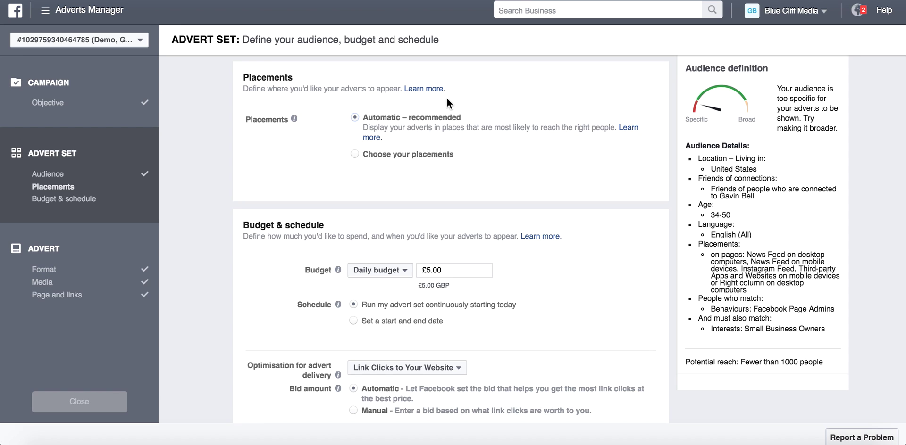
click(412, 157)
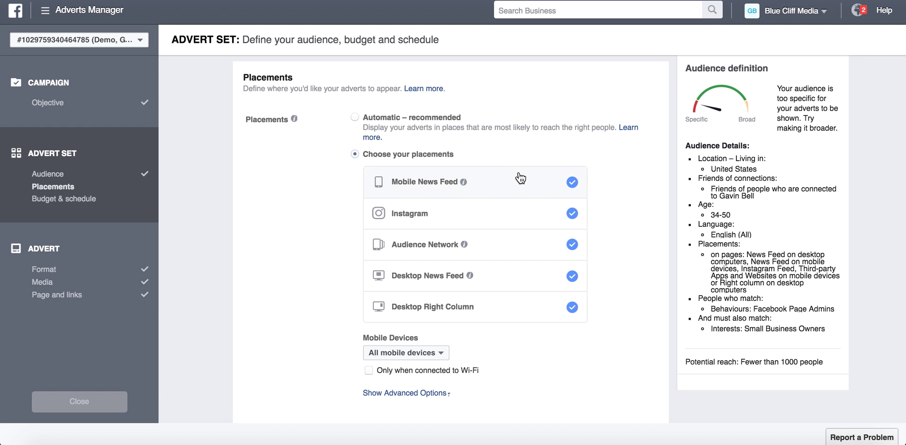
click(568, 214)
click(565, 247)
click(557, 276)
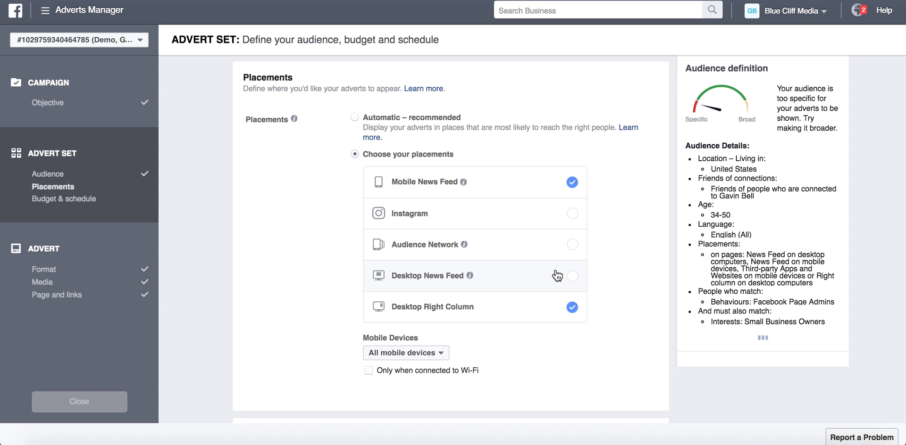
click(556, 308)
click(546, 259)
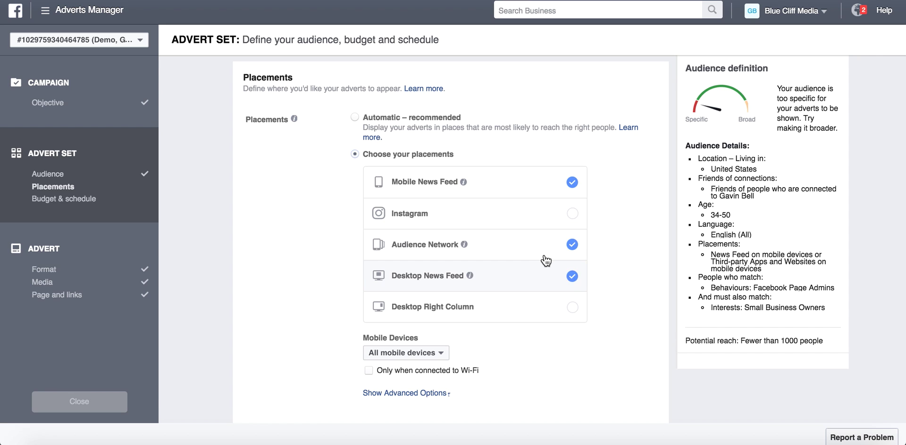
click(544, 257)
click(539, 274)
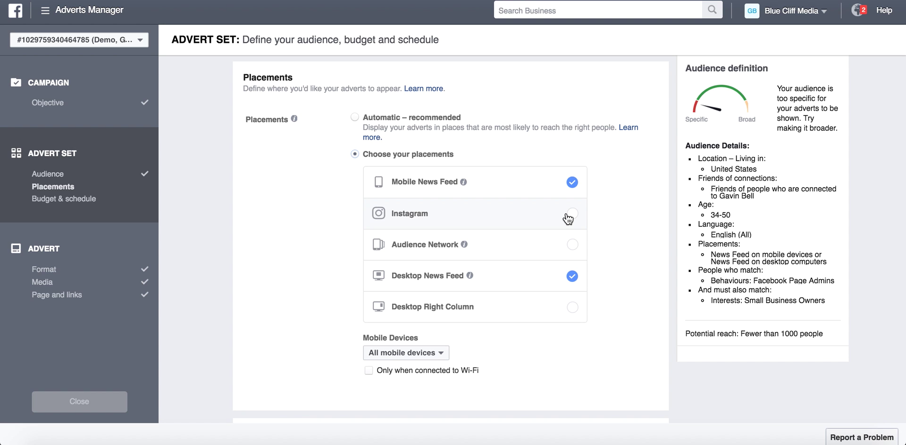
scroll(568, 218, down, 7)
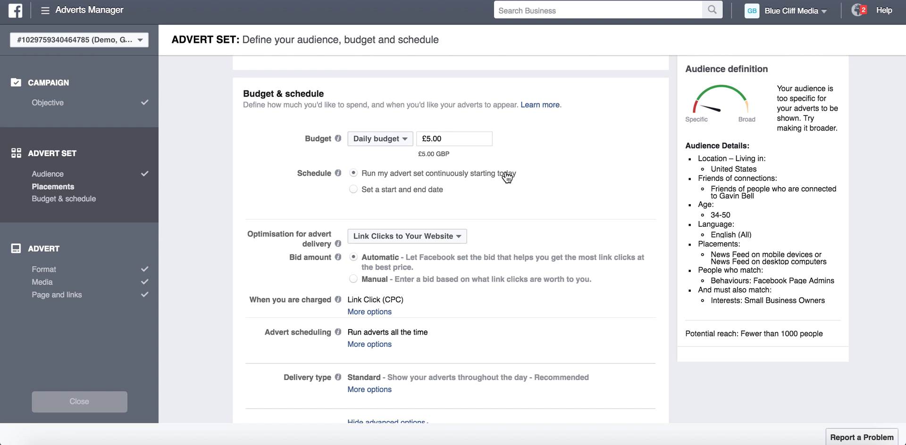
scroll(305, 263, down, 2)
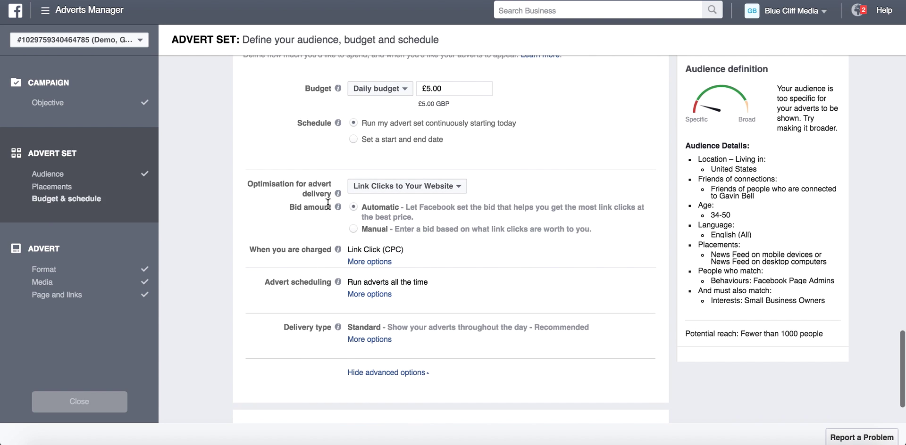
Keep Link Clicks to Your Website as the delivery optimisation and finish the advert set.
click(422, 191)
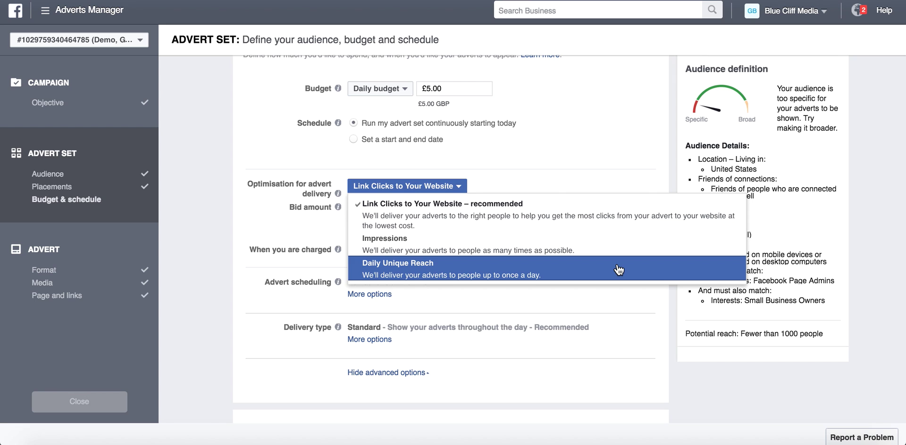
click(364, 189)
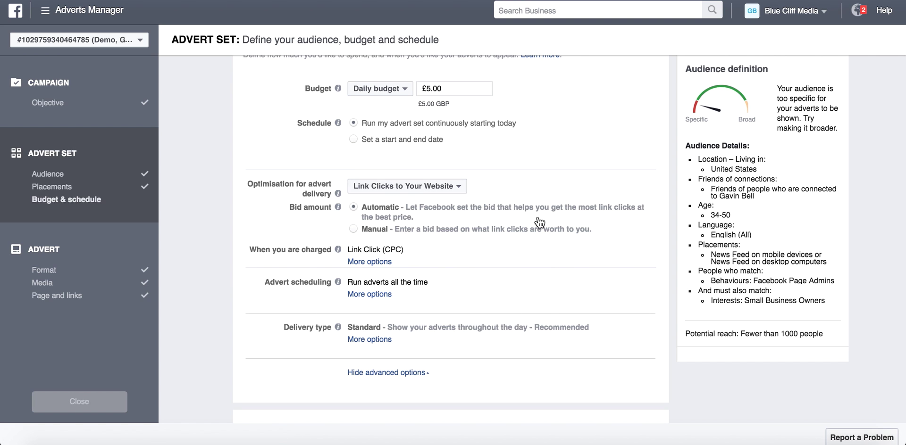
scroll(539, 222, down, 2)
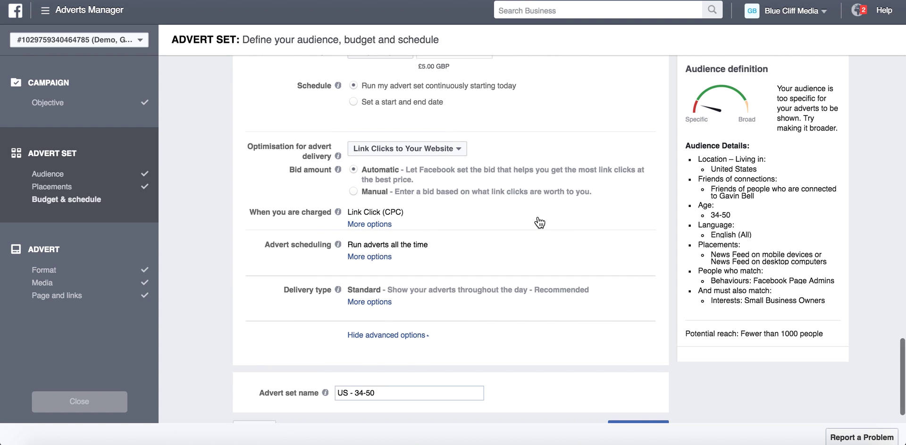
scroll(539, 222, down, 1)
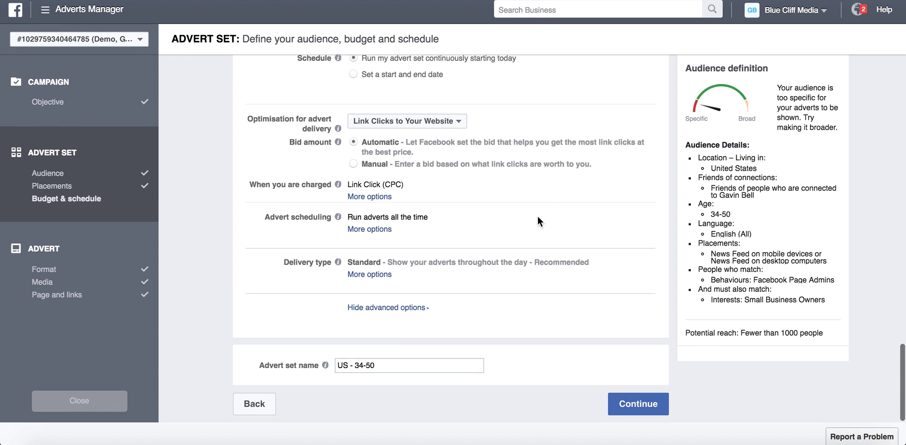
click(639, 405)
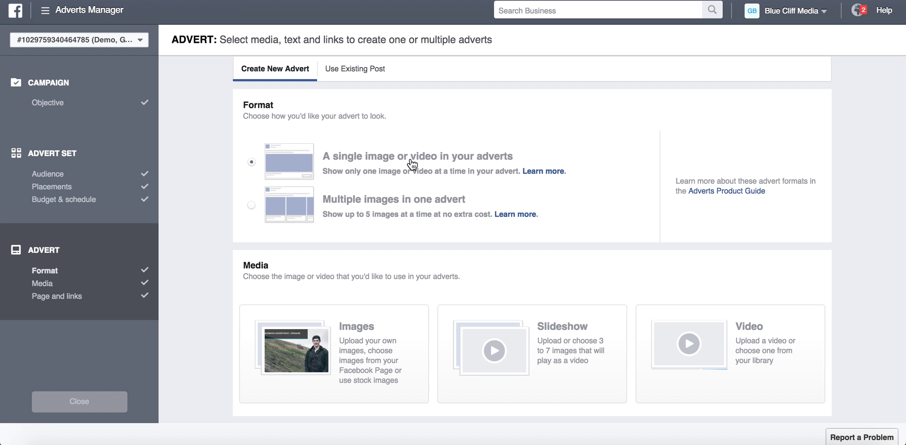
In the Advert step's Media section, choose images as the advert's media.
scroll(432, 191, down, 5)
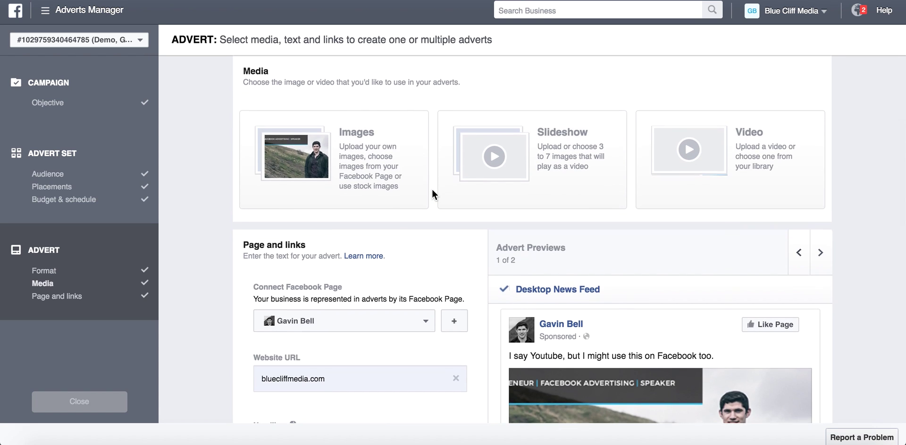
scroll(401, 212, up, 2)
click(360, 236)
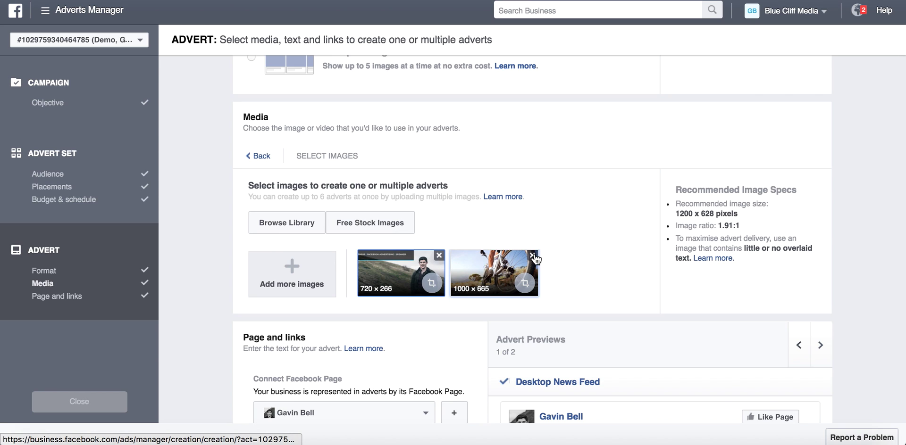
Remove the 1000 × 665 image from the advert, leaving the image library unchanged.
click(532, 255)
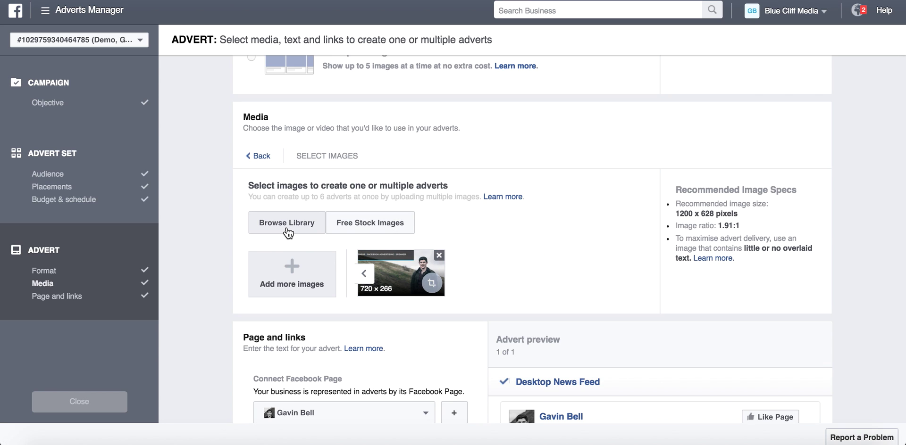
click(287, 233)
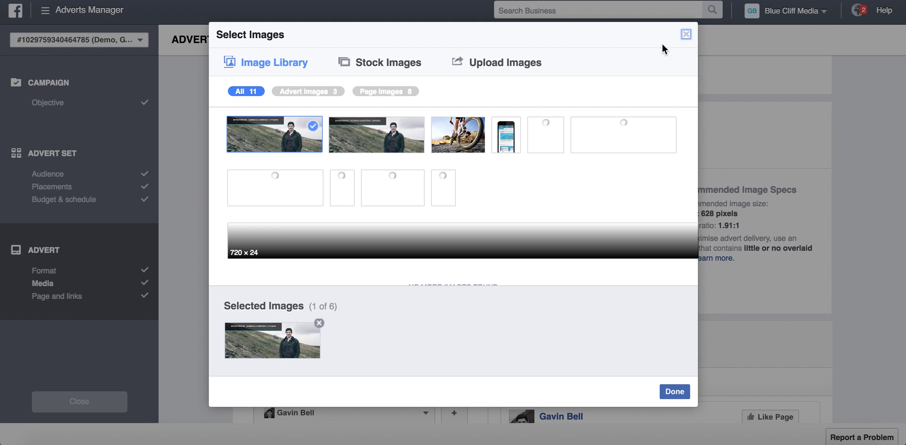
click(686, 35)
Search free stock images for 'sports' and add the rock climber photo to the advert.
click(384, 232)
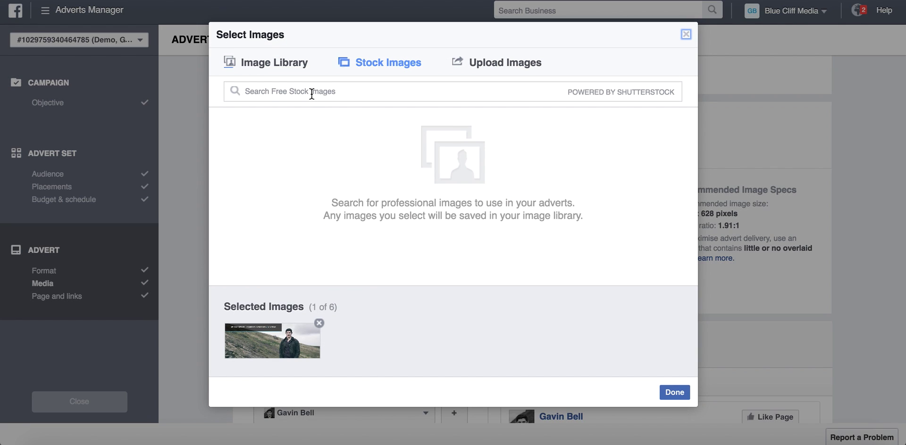
click(311, 93)
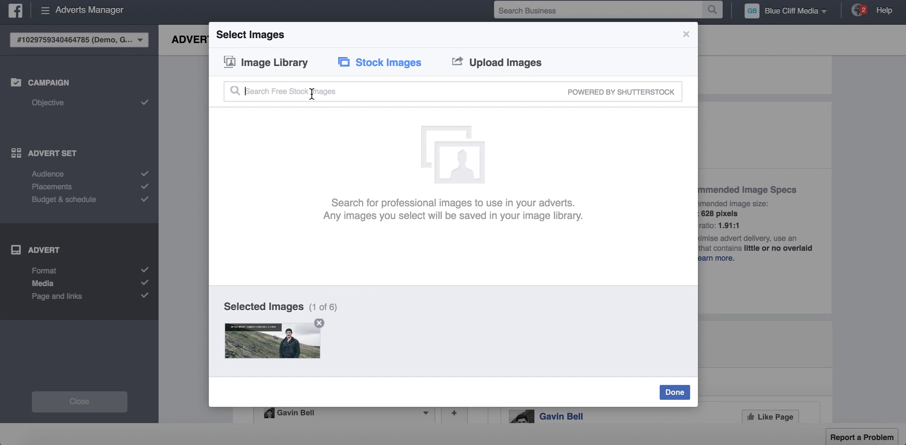
text(sports)
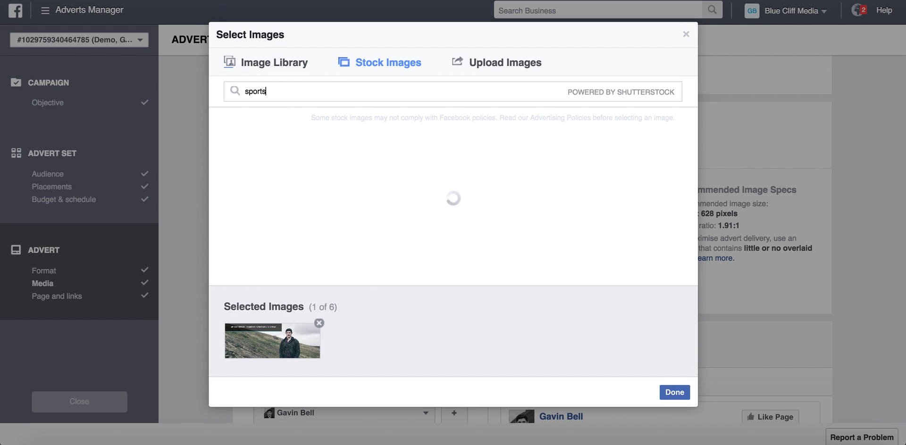
mouse_move(388, 172)
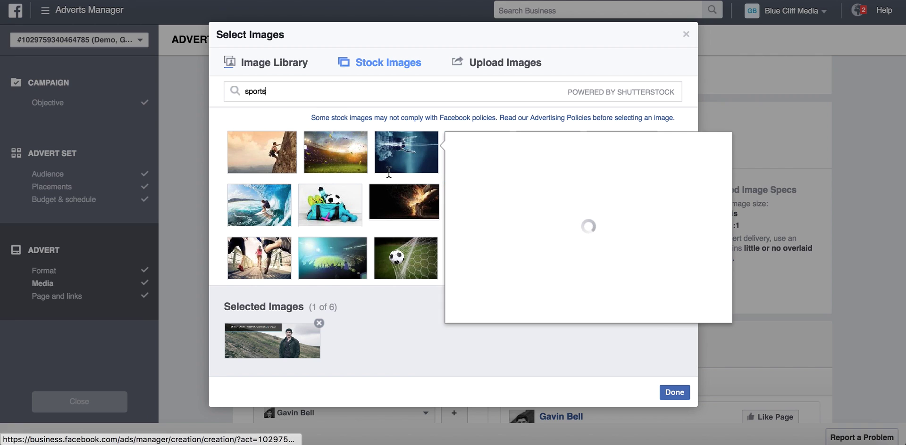
mouse_move(288, 162)
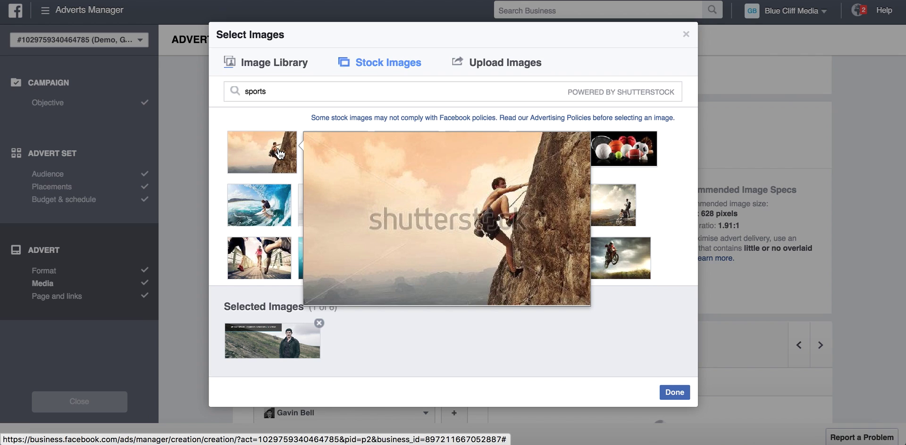
click(280, 154)
click(280, 154)
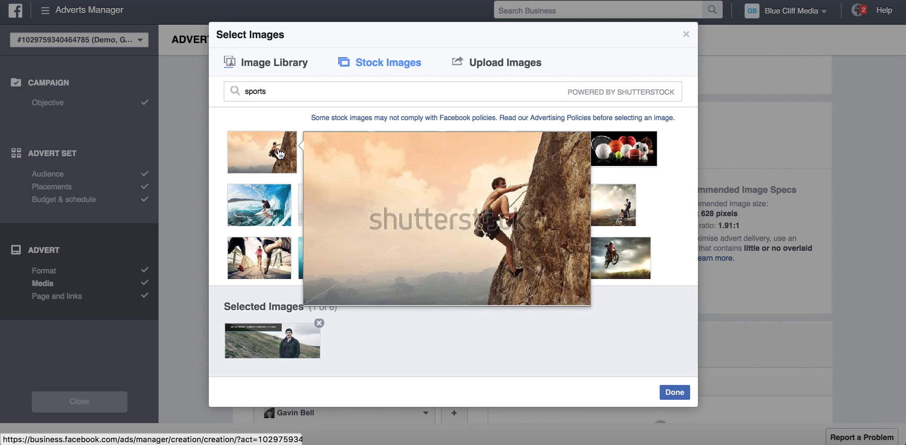
click(564, 304)
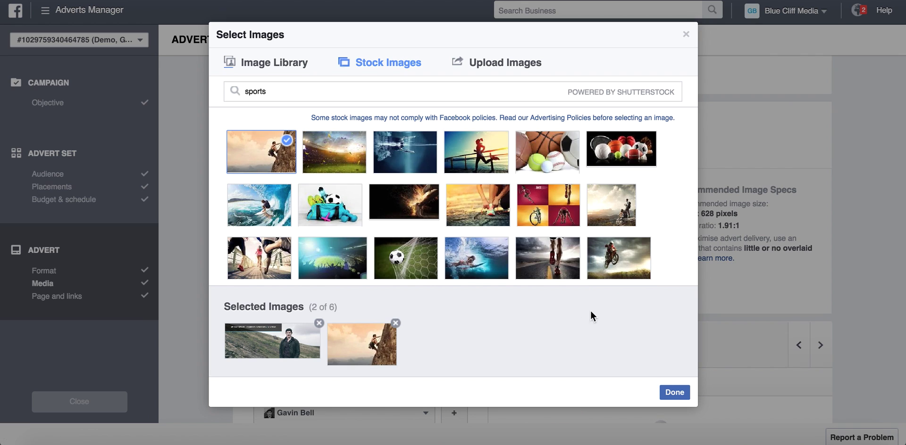
click(672, 390)
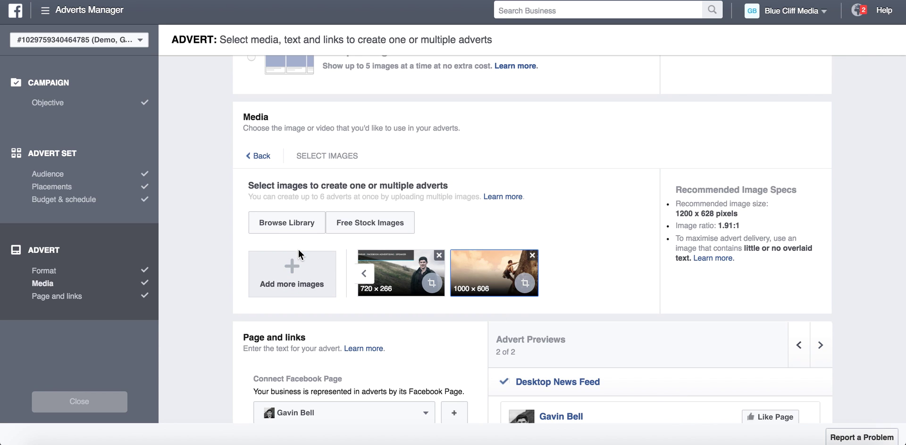
click(306, 278)
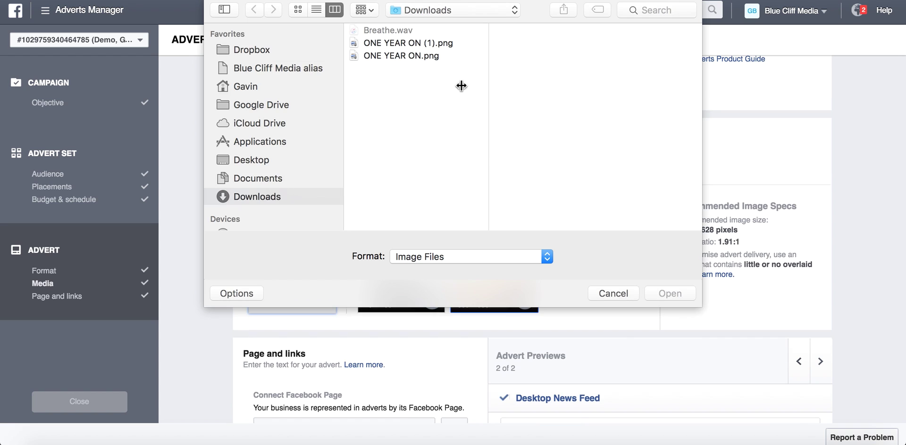
click(613, 289)
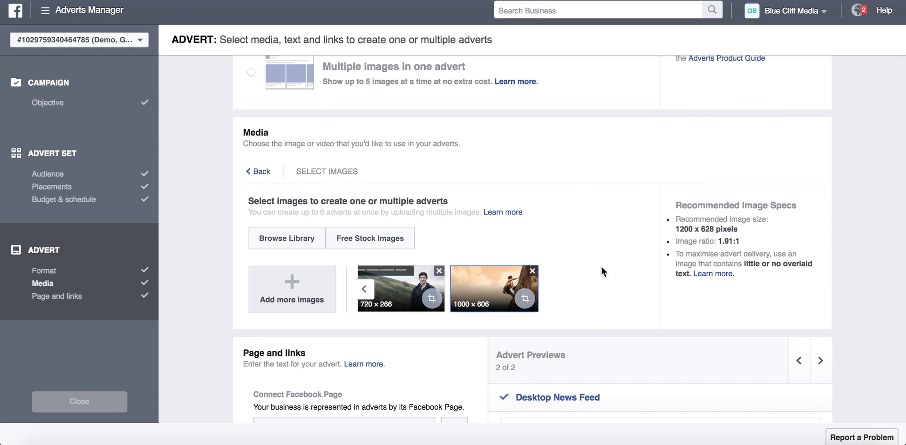
scroll(602, 271, down, 3)
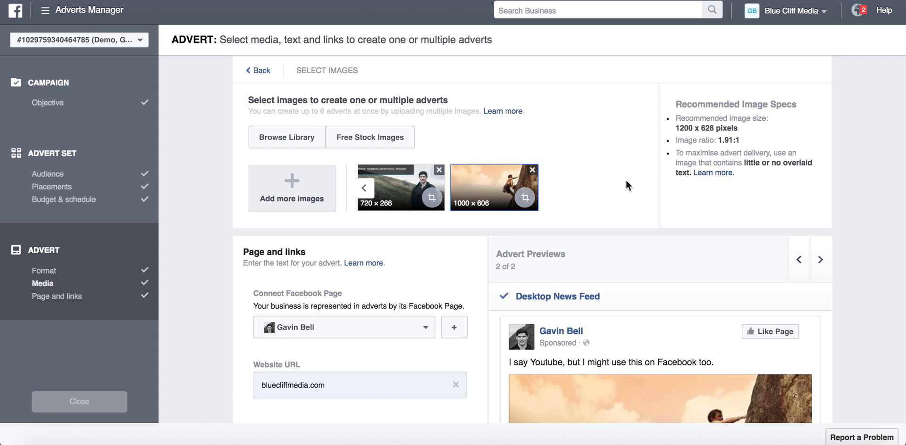
Append ' or Facebook' to the headline so it reads 'This is a Youtube Demo or Facebook'.
scroll(627, 185, down, 3)
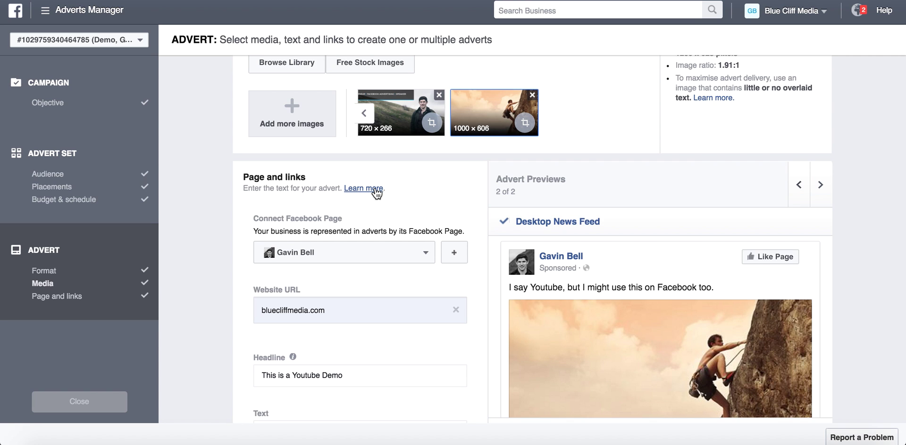
scroll(375, 191, down, 3)
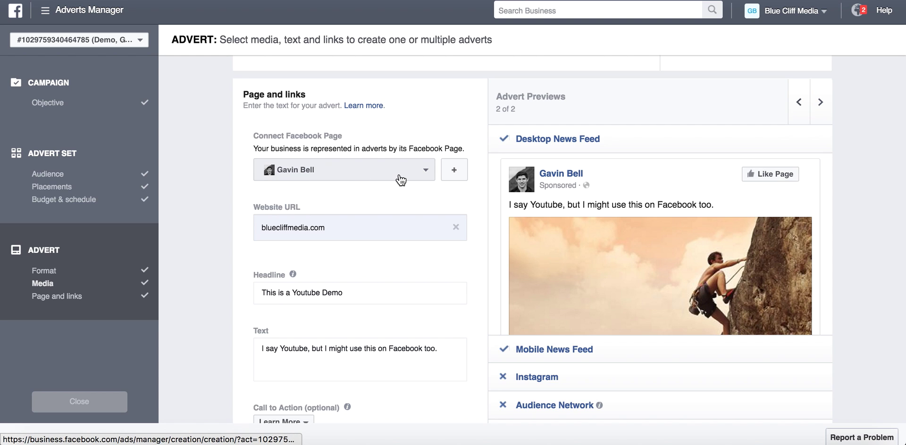
scroll(315, 209, down, 3)
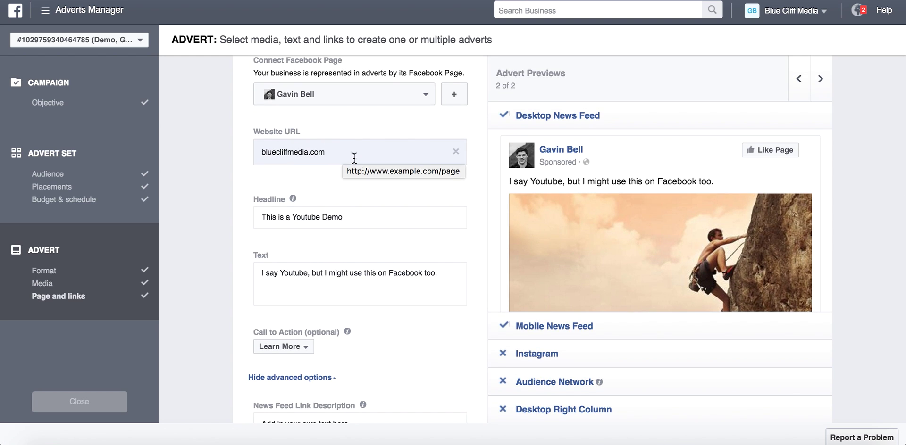
scroll(637, 264, down, 3)
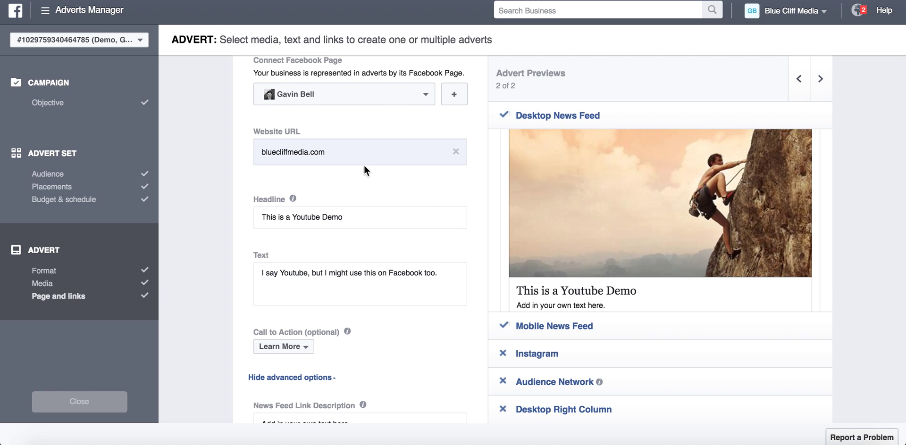
click(371, 216)
text(or Facebook)
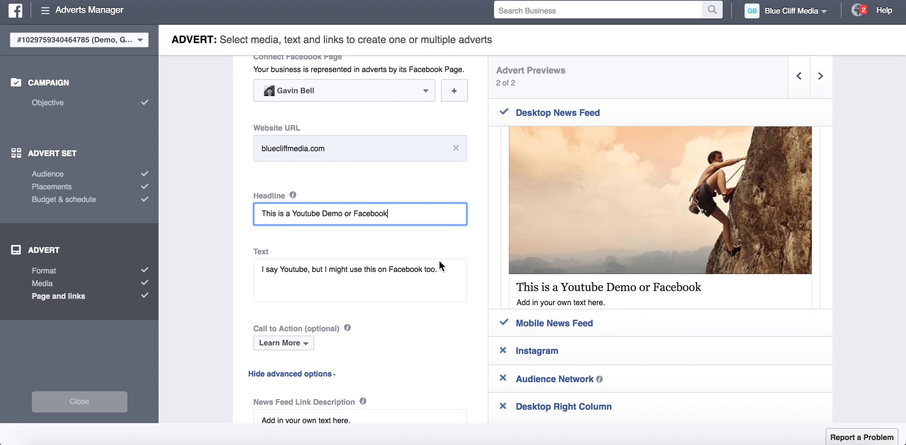
scroll(439, 260, down, 1)
scroll(587, 205, up, 2)
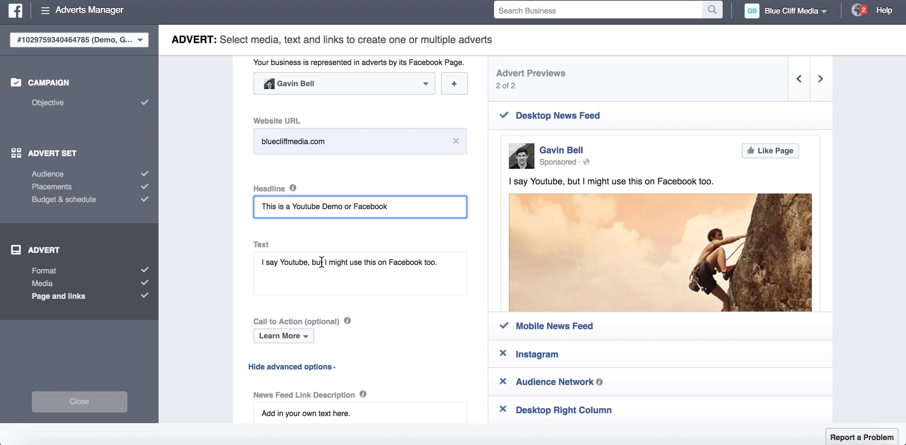
Add 'Hello.' to the end of the advert text.
click(448, 263)
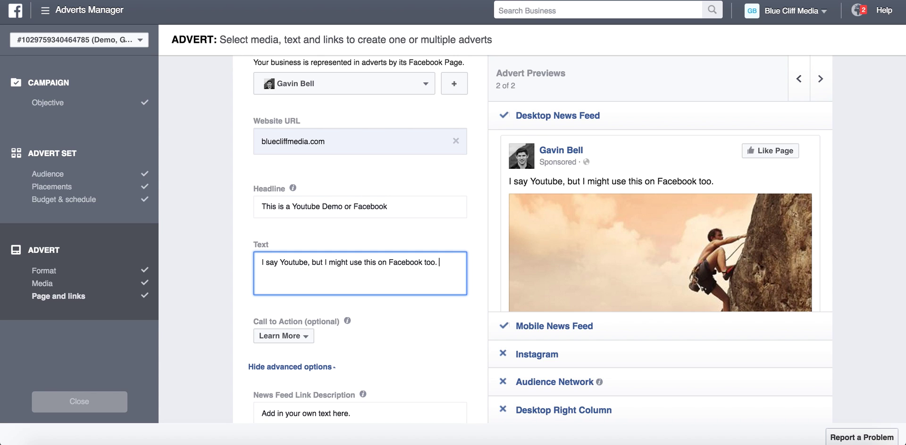
text(He)
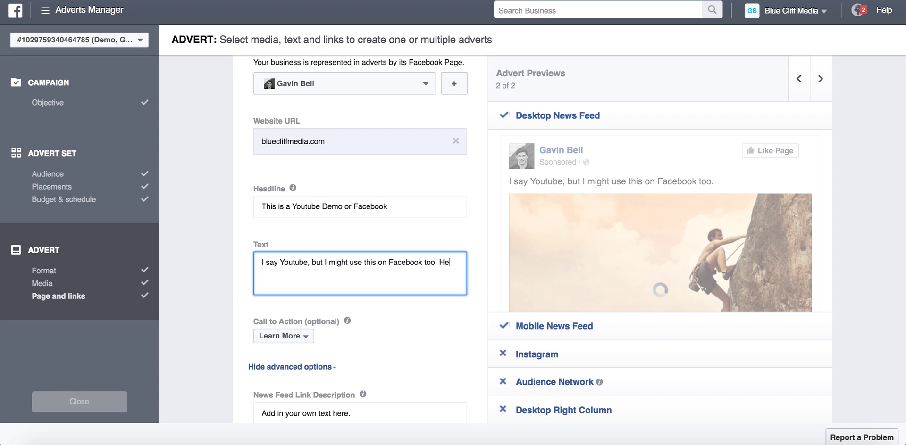
text(llo.)
mouse_move(603, 277)
Set the call-to-action button to Sign Up.
scroll(389, 274, down, 2)
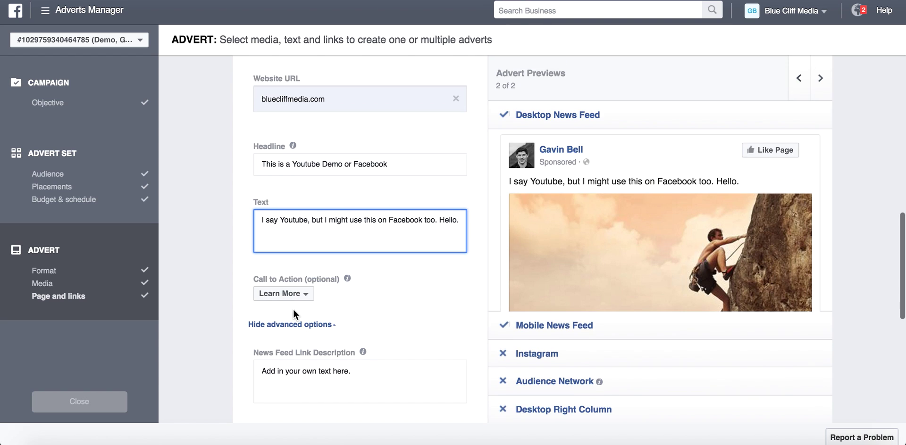
scroll(705, 264, down, 3)
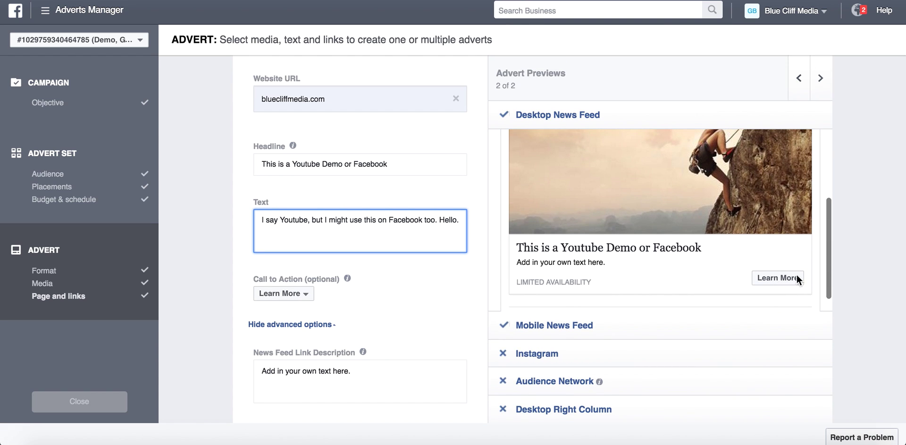
click(284, 295)
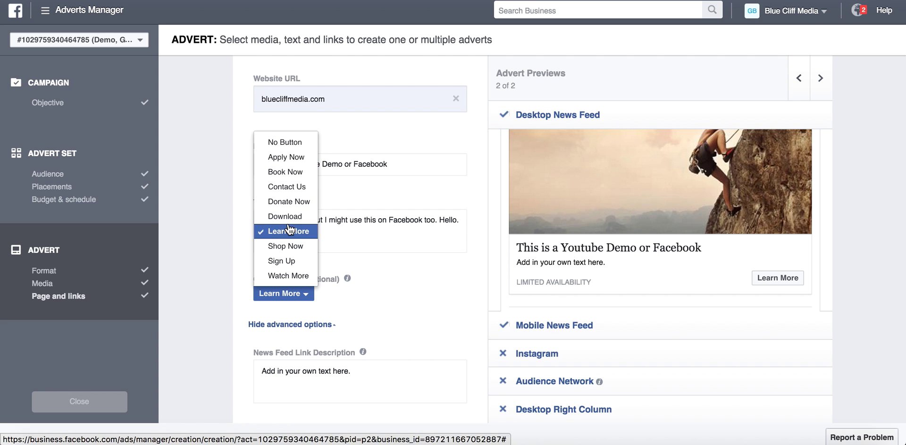
click(287, 262)
mouse_move(347, 278)
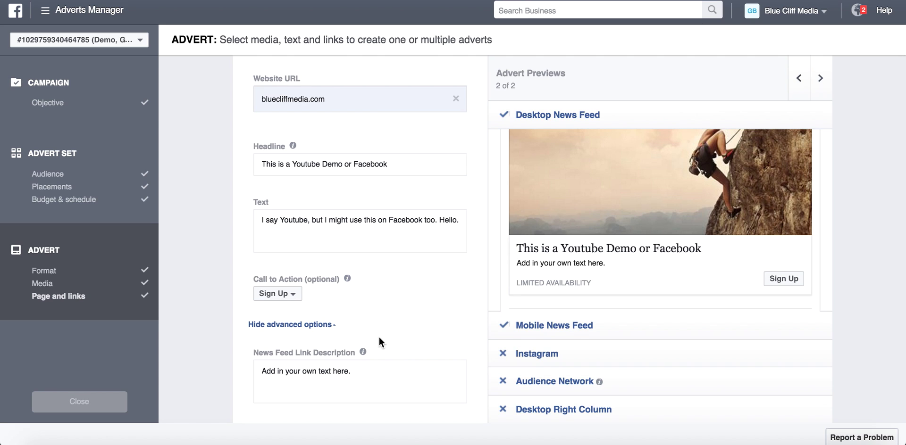
mouse_move(362, 352)
Delete the default News Feed link description text.
click(386, 381)
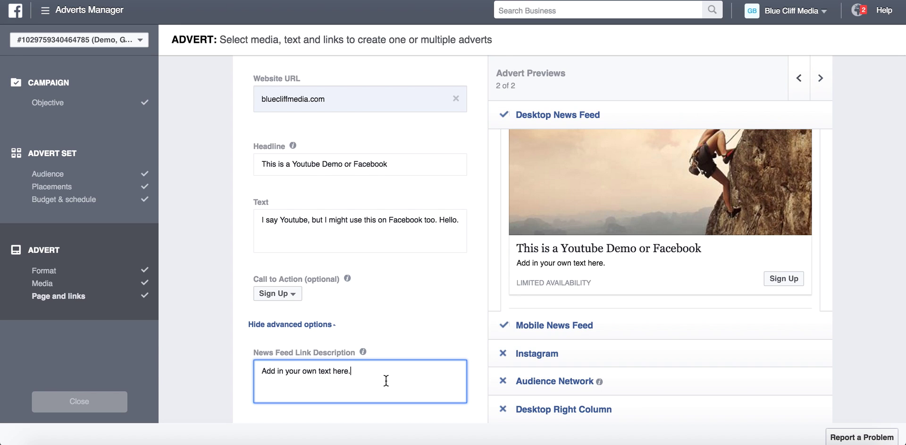
drag(386, 380, 231, 353)
key(BackSpace)
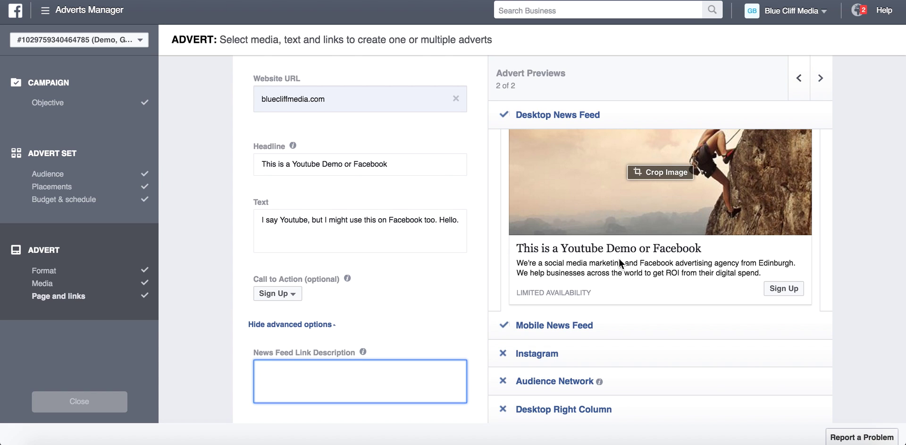
Replace the LIMITED AVAILABILITY display link with 'Hello'.
scroll(319, 347, down, 3)
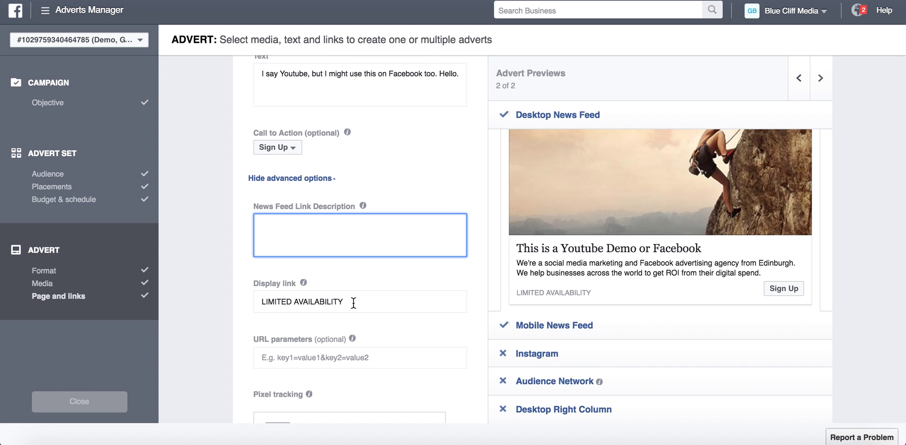
drag(353, 303, 254, 303)
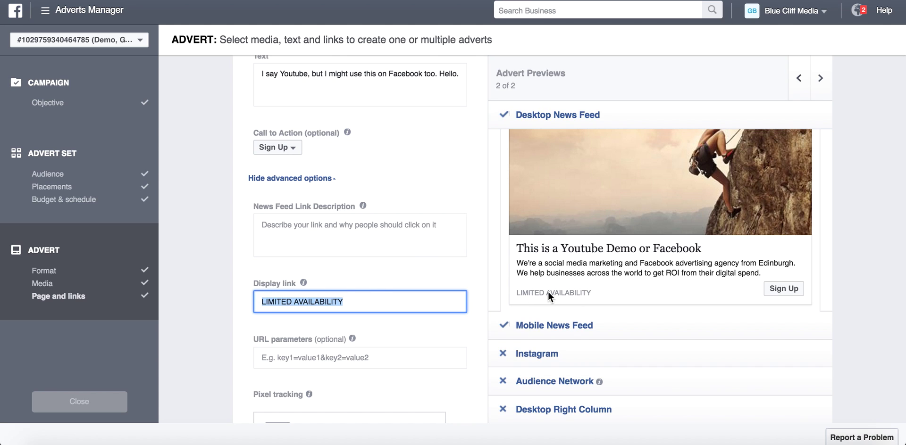
text(Hello)
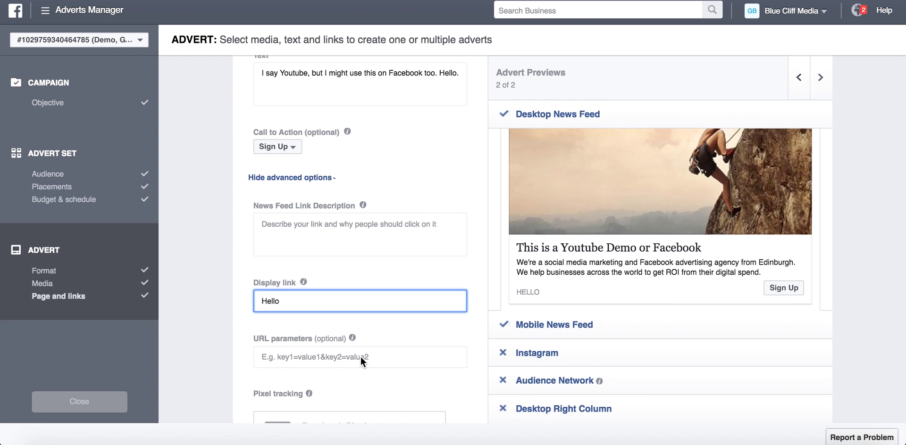
scroll(360, 356, down, 2)
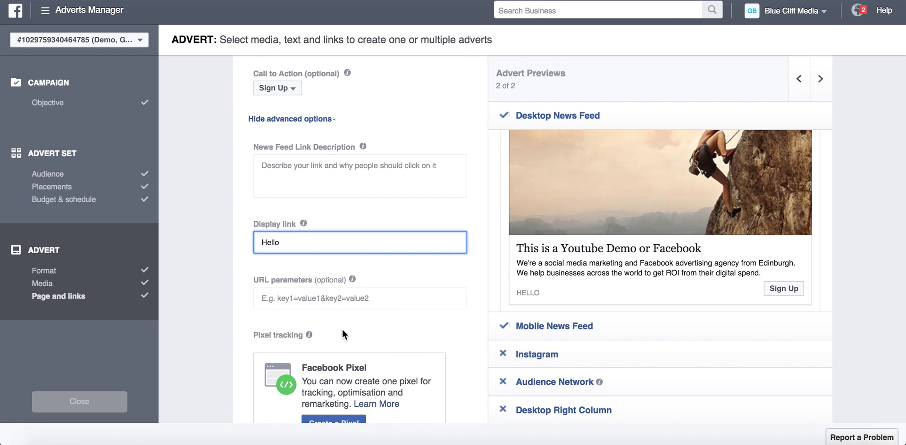
scroll(341, 332, down, 2)
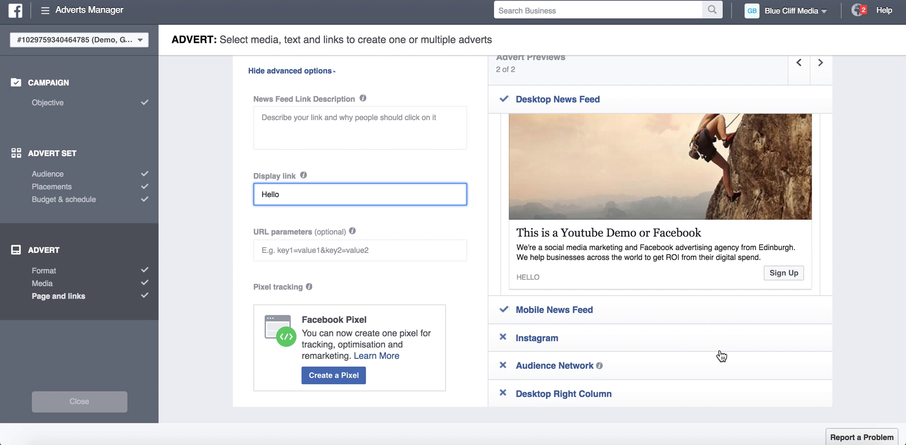
Expand the Mobile News Feed advert preview.
mouse_move(666, 169)
scroll(666, 168, up, 5)
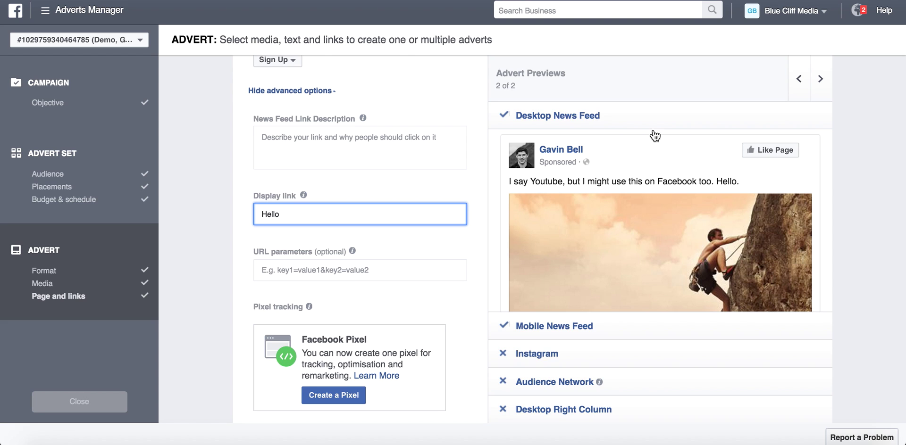
scroll(641, 242, down, 3)
scroll(641, 245, up, 2)
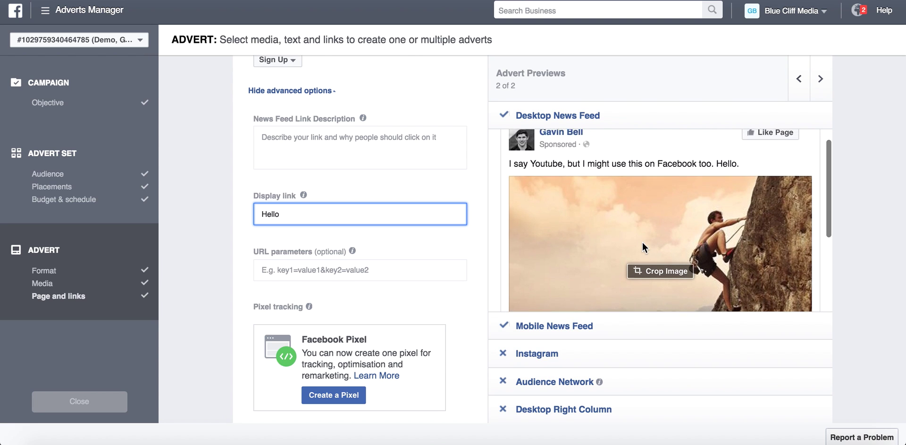
scroll(622, 283, down, 2)
click(585, 325)
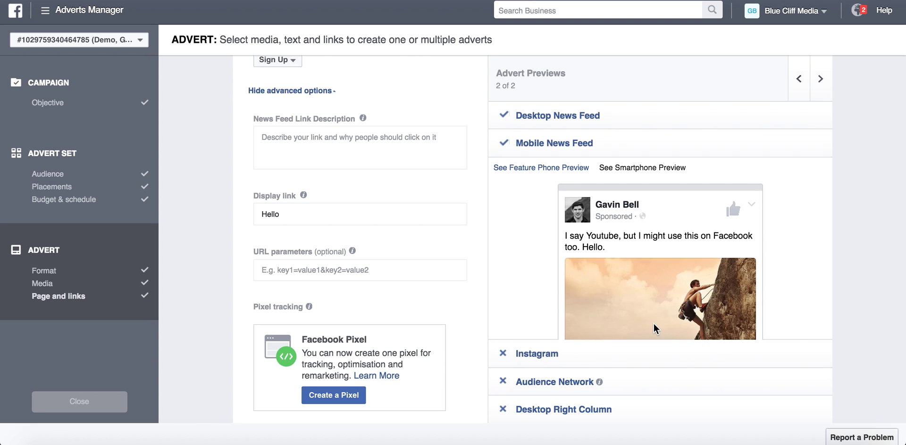
Review the mobile preview, then show the Audience Network placement preview.
scroll(653, 323, down, 3)
scroll(653, 324, up, 2)
scroll(653, 324, down, 3)
scroll(653, 324, down, 1)
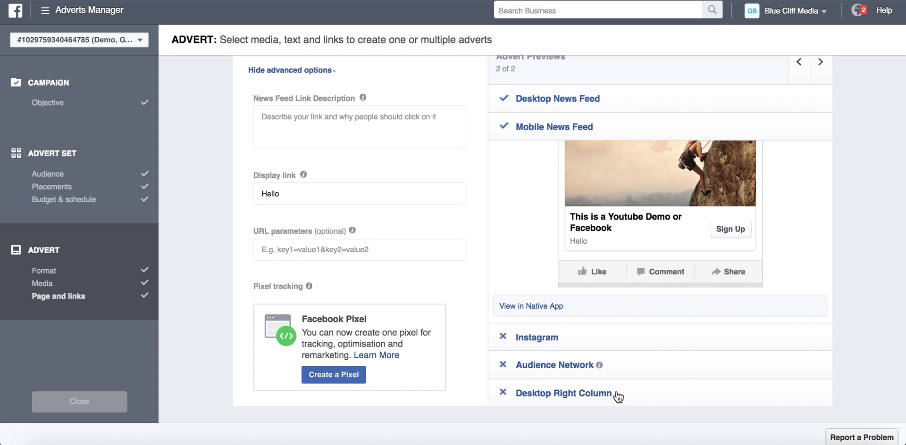
click(651, 375)
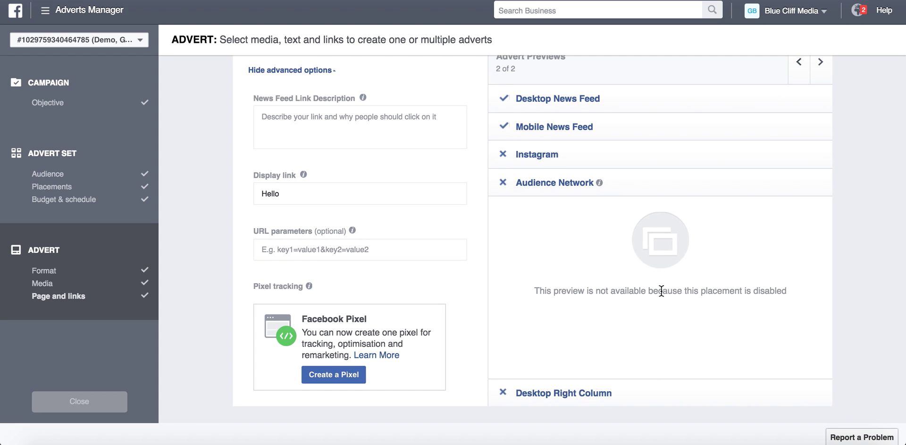
scroll(663, 289, down, 3)
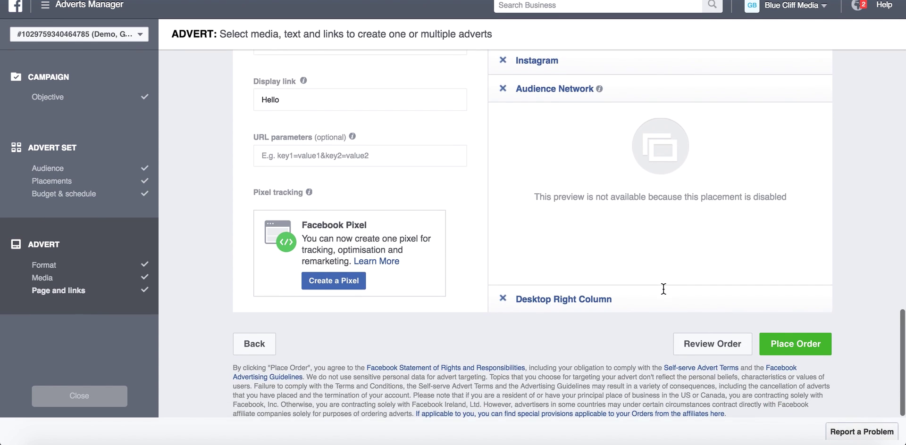